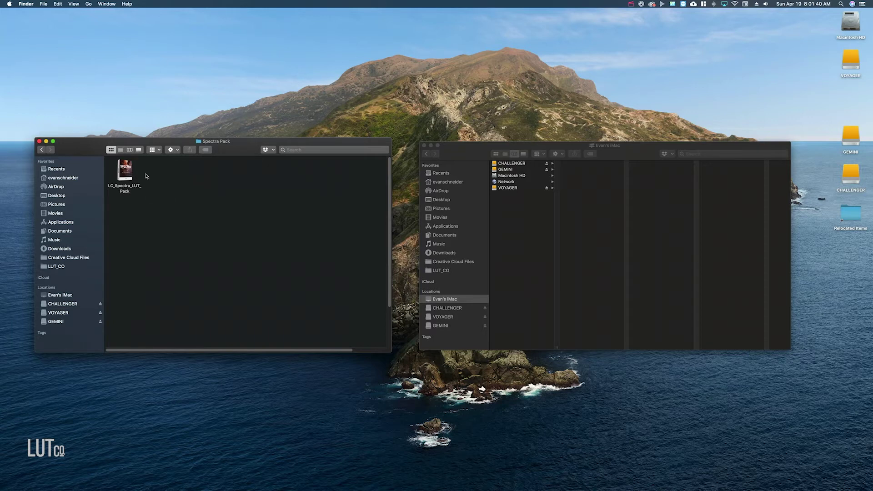
# Quick Look the LC_Spectra_LUT_Pack folder, then open it in Finder
pyautogui.click(126, 173)
pyautogui.press('space')
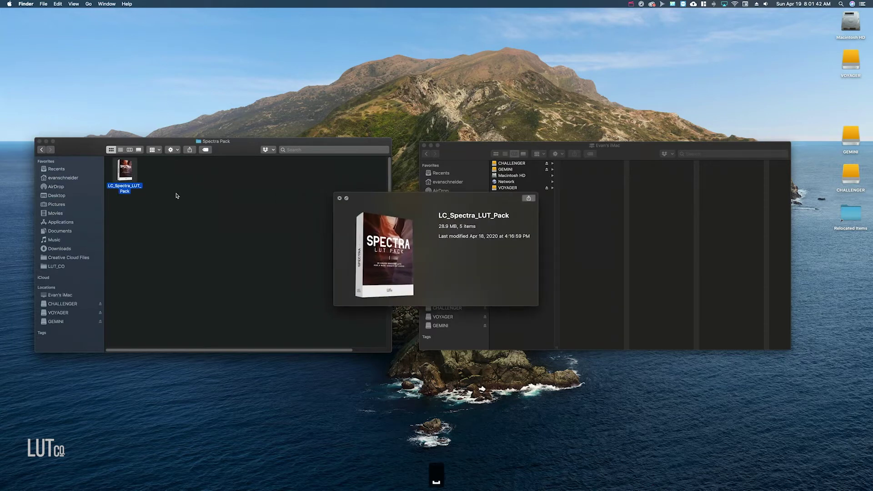
pyautogui.press('space')
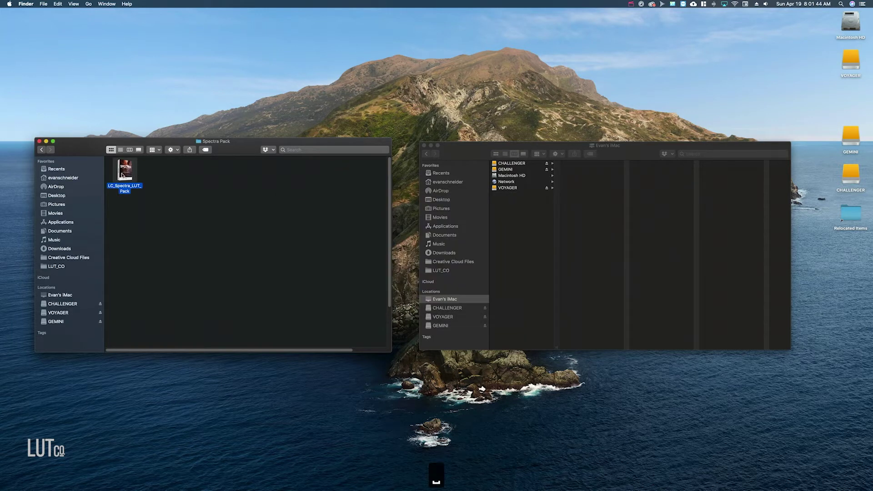
pyautogui.doubleClick(126, 173)
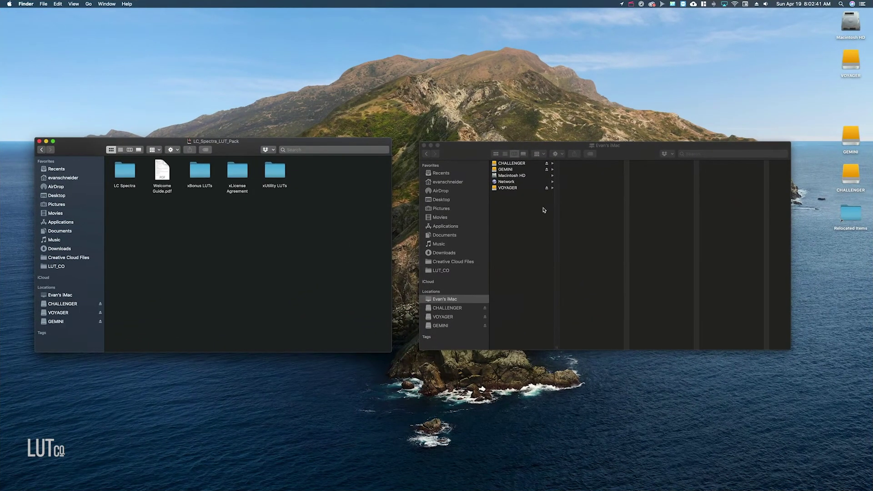
# In the second Finder window, go to Macintosh HD › Library › Application Support › Adobe › Common
pyautogui.click(542, 210)
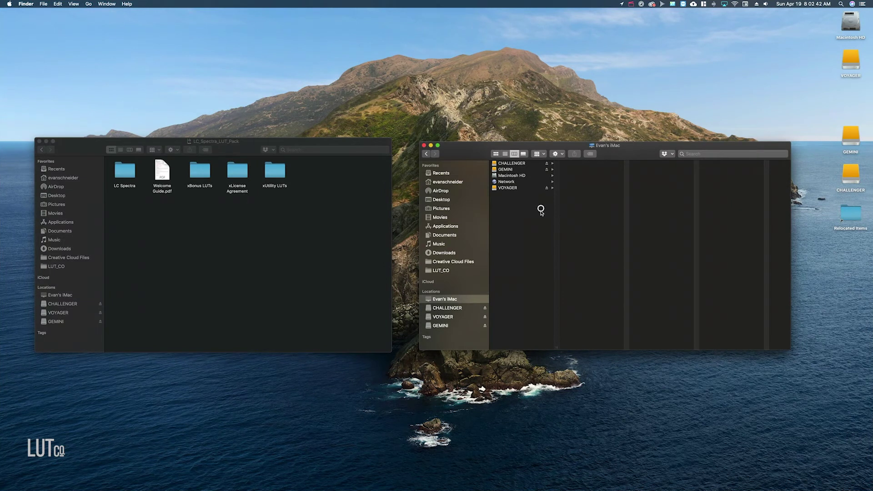
pyautogui.click(530, 176)
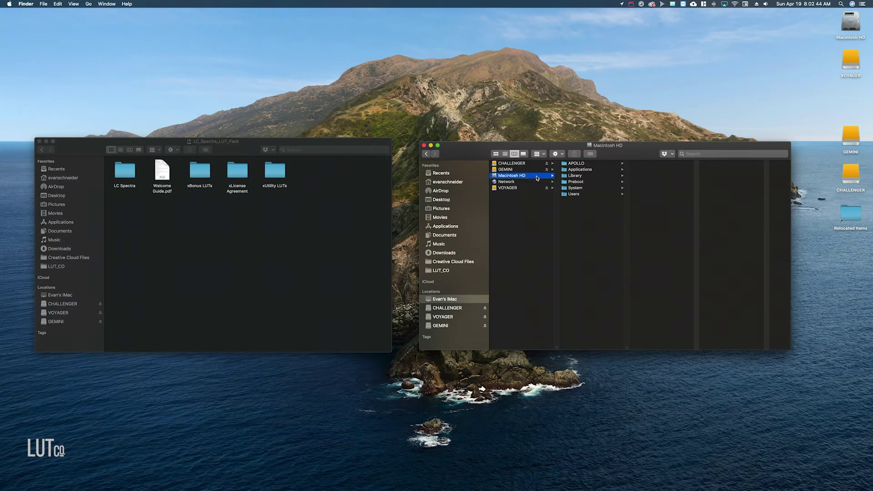
pyautogui.click(599, 177)
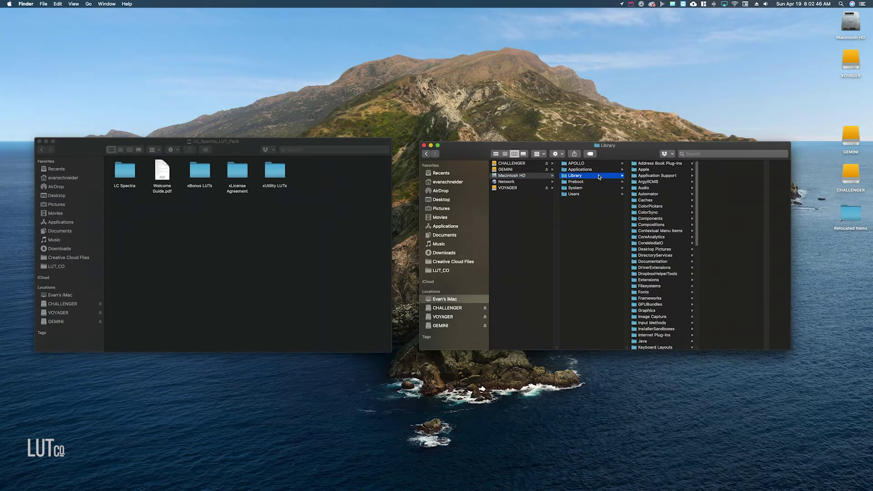
pyautogui.click(641, 176)
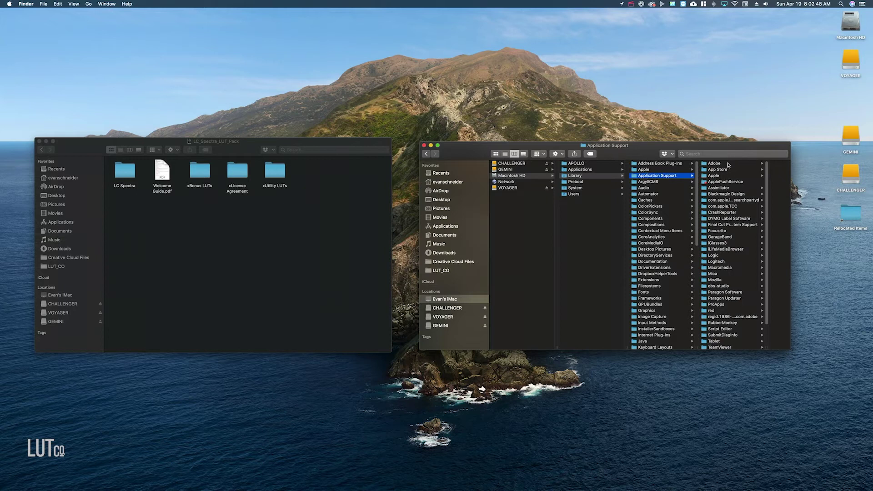
pyautogui.click(715, 163)
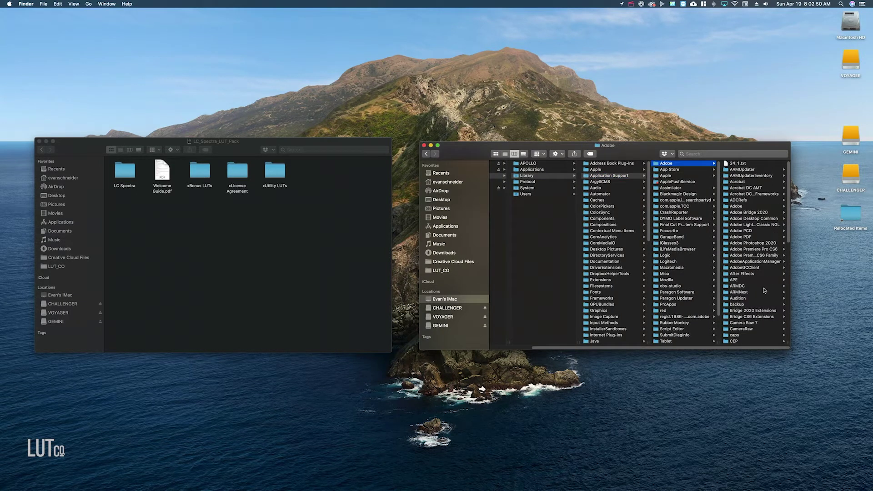
pyautogui.scroll(-3, 750, 273)
pyautogui.click(749, 317)
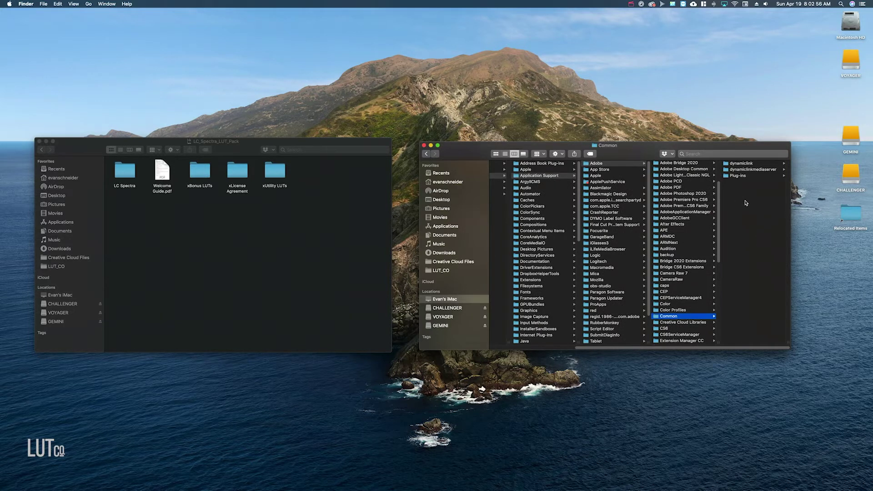
# Create a new folder named LUTs inside Common
pyautogui.press('super+shift+n')
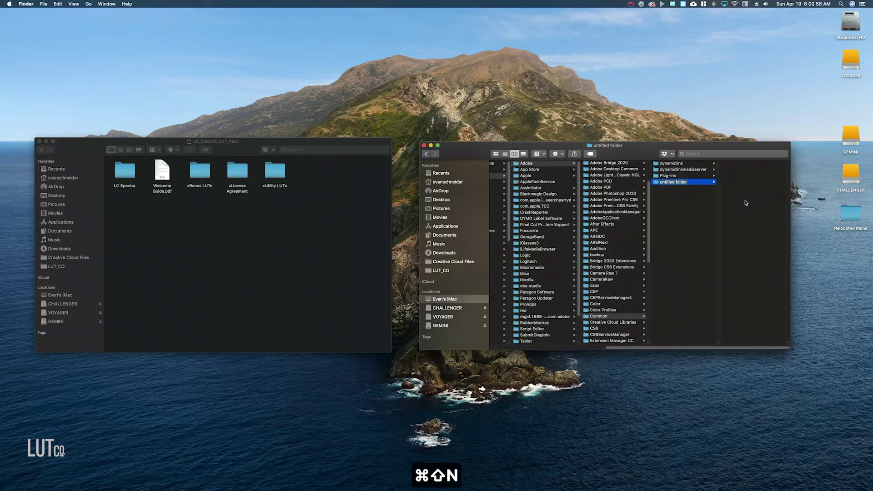
pyautogui.write('LUTs')
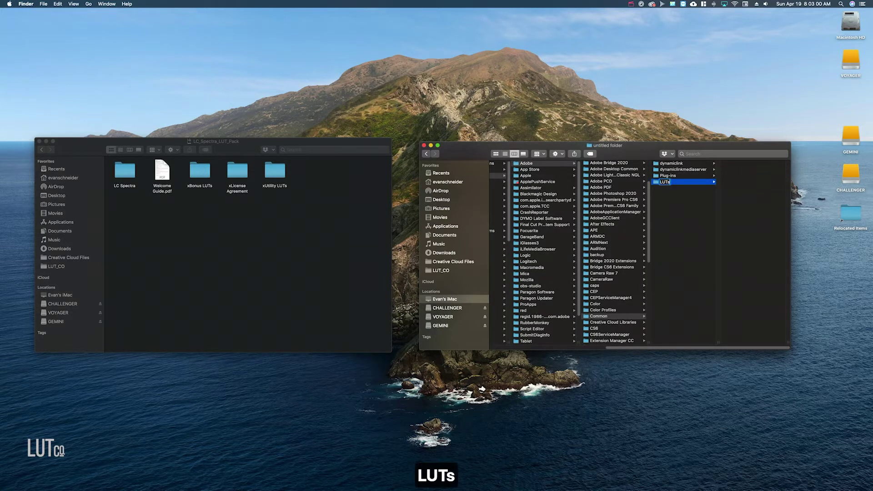
pyautogui.press('Return')
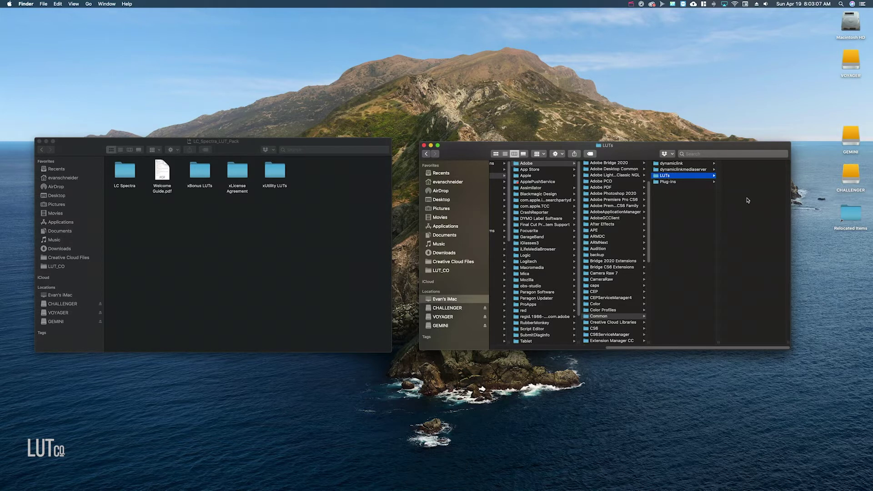
# Inside LUTs, add subfolders named Creative and Technical
pyautogui.press('super+shift+n')
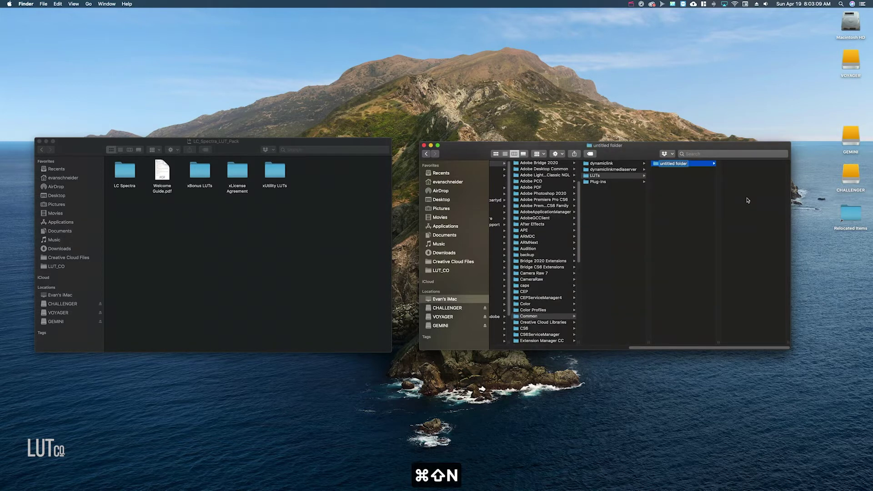
pyautogui.write('Creative')
pyautogui.press('Return')
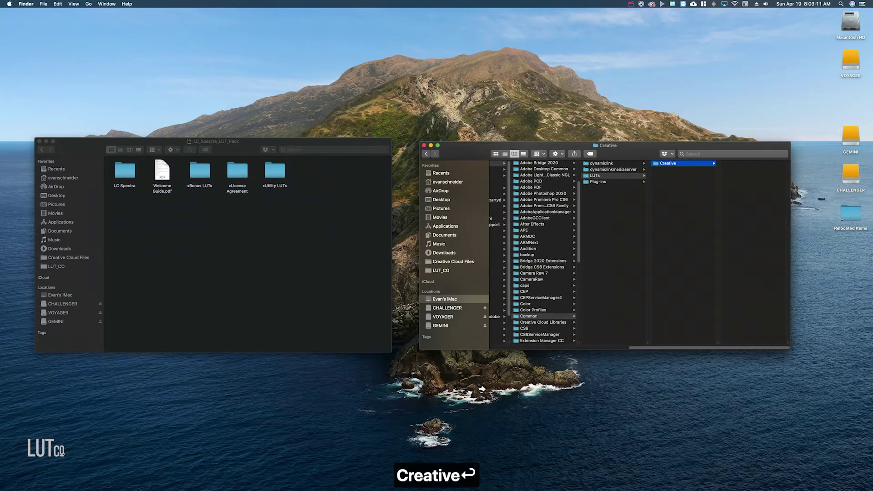
pyautogui.press('super+shift+n')
pyautogui.write('Technical')
pyautogui.press('Return')
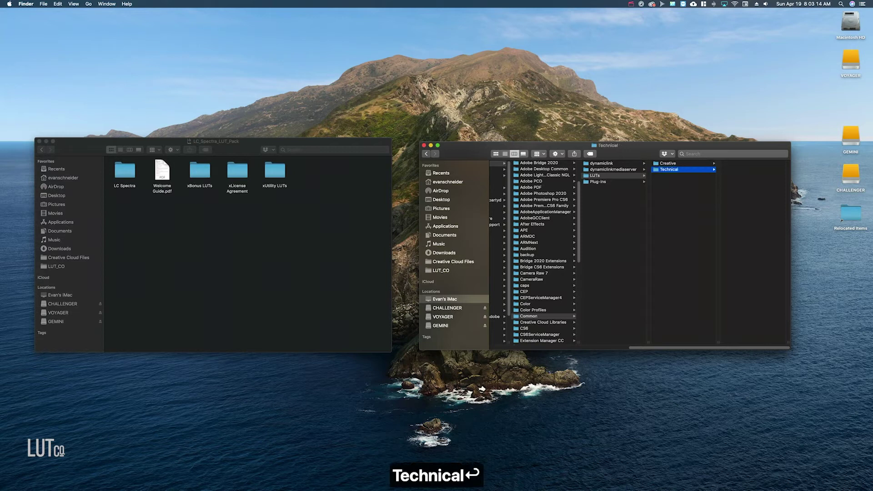
pyautogui.click(683, 164)
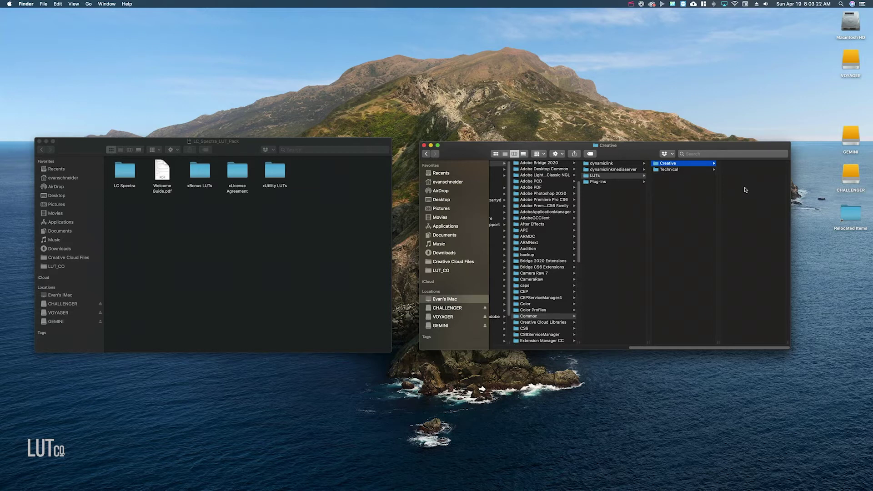
pyautogui.click(691, 170)
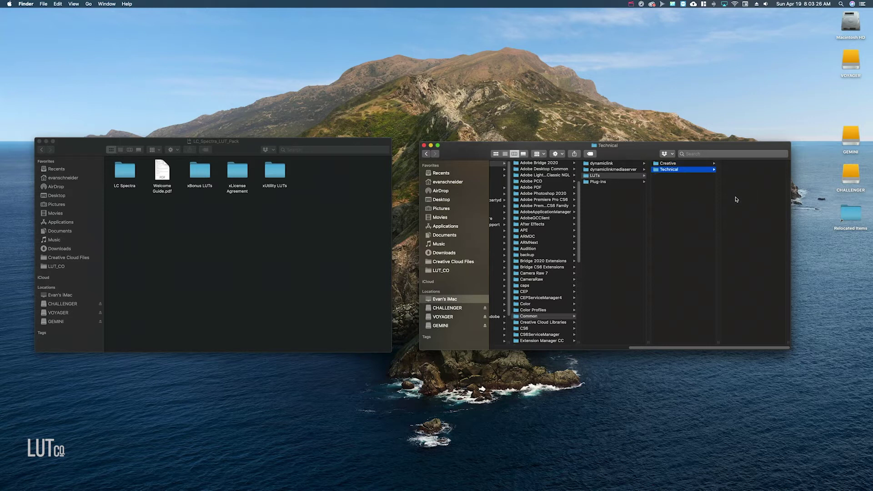
# Copy the LC Spectra folder into the Creative folder
pyautogui.click(686, 164)
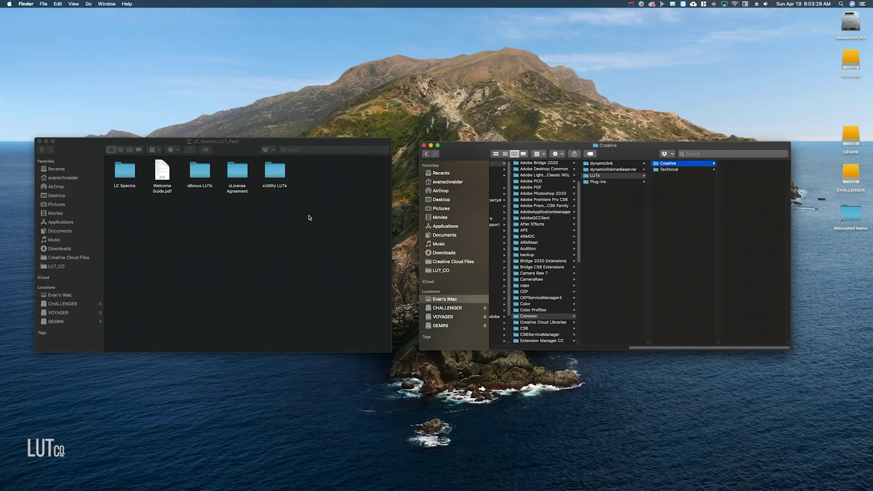
pyautogui.click(132, 213)
pyautogui.click(126, 173)
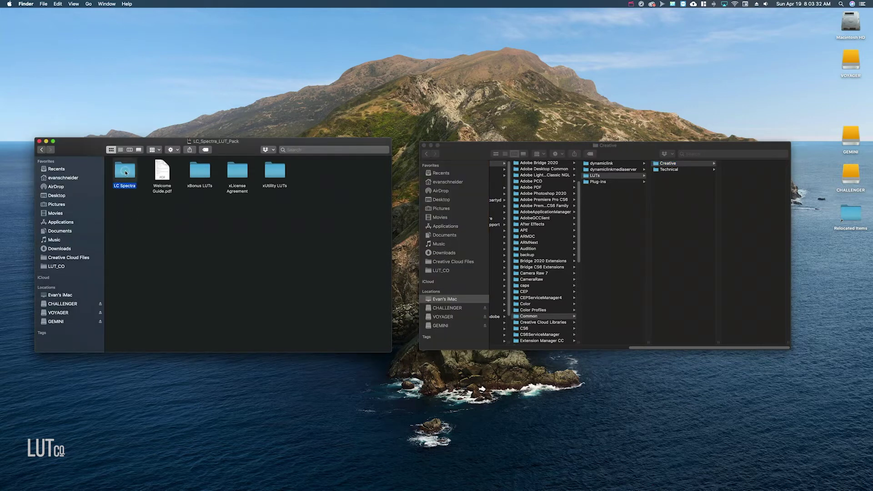
pyautogui.press('super+c')
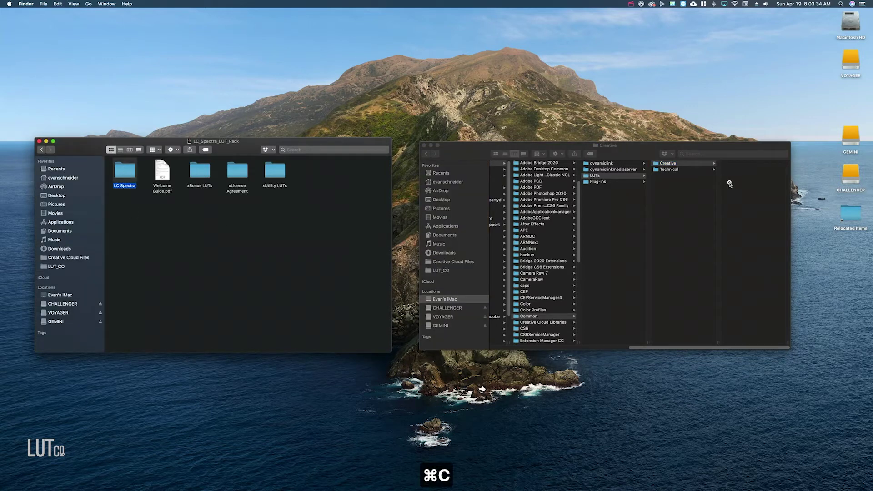
pyautogui.click(729, 184)
pyautogui.press('super+v')
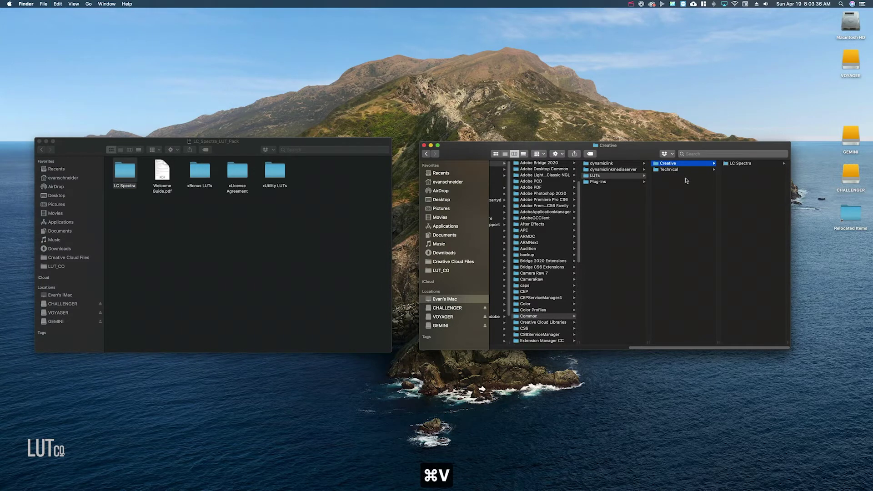
# Copy all 12 bonus .cube LUTs from xBonus LUTs into Creative › LC Spectra
pyautogui.doubleClick(200, 172)
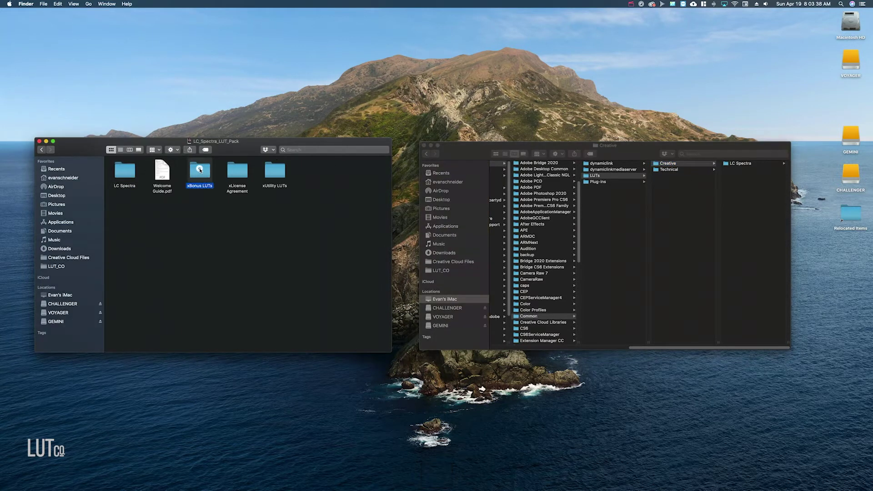
pyautogui.moveTo(112, 248); pyautogui.dragTo(348, 176)
pyautogui.press('super+c')
pyautogui.click(754, 213)
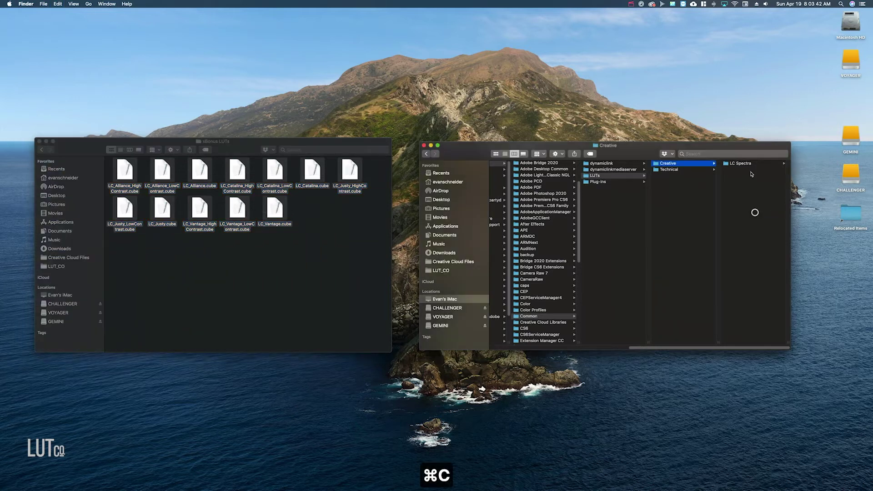
pyautogui.click(757, 163)
pyautogui.press('super+v')
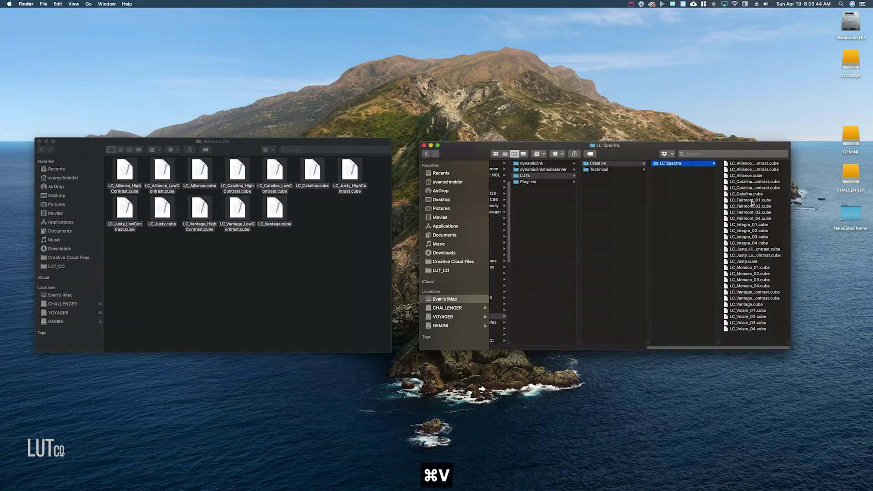
# Copy the utility .cube LUT from xUtility LUTs into the Technical folder
pyautogui.click(41, 150)
pyautogui.doubleClick(275, 170)
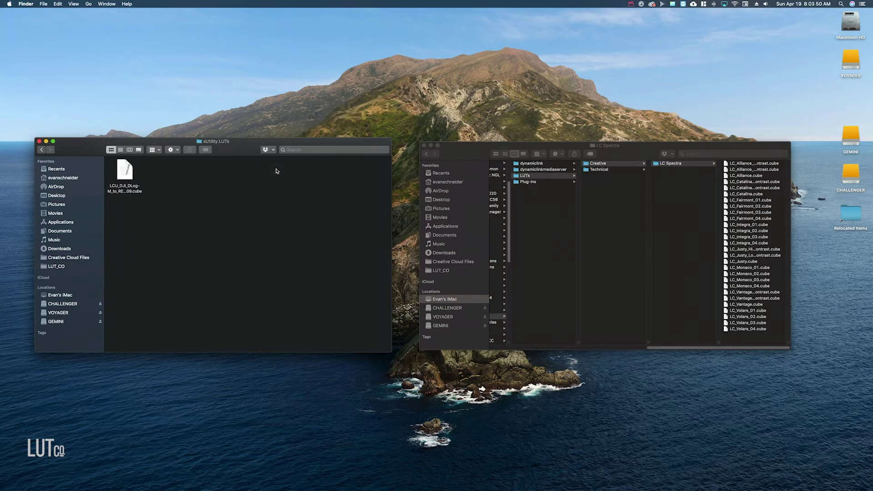
pyautogui.click(128, 172)
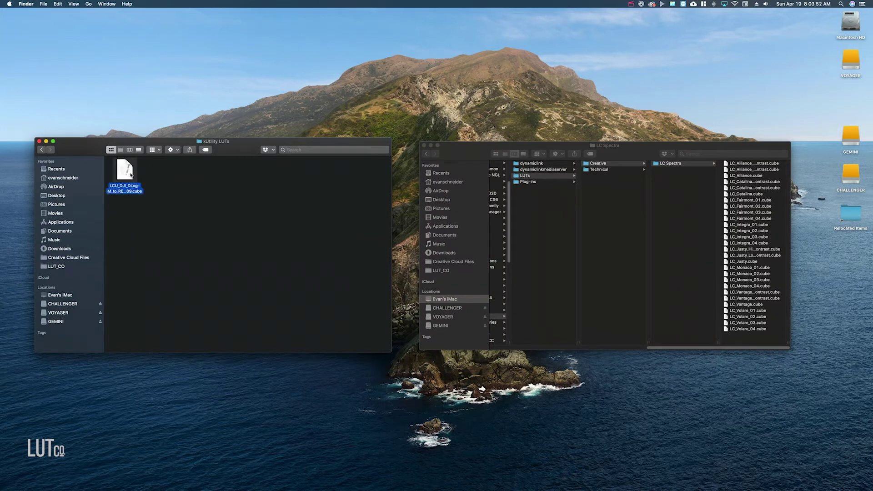
pyautogui.press('super+c')
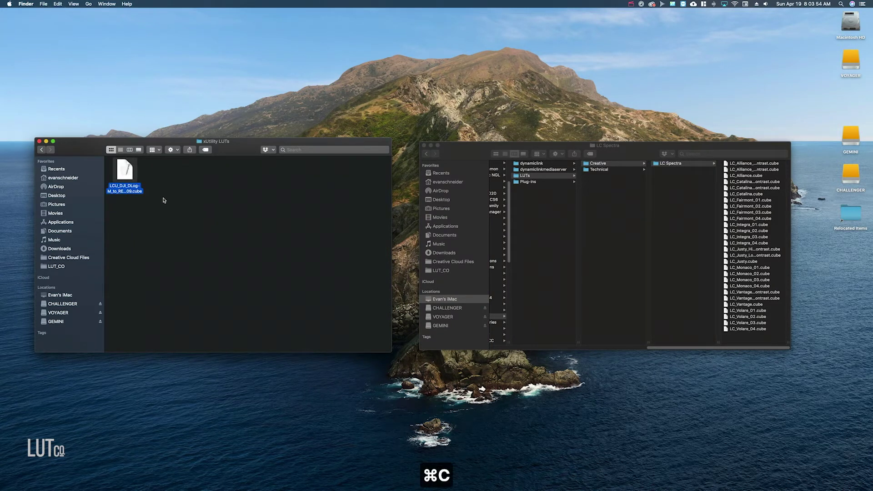
pyautogui.click(608, 199)
pyautogui.click(614, 170)
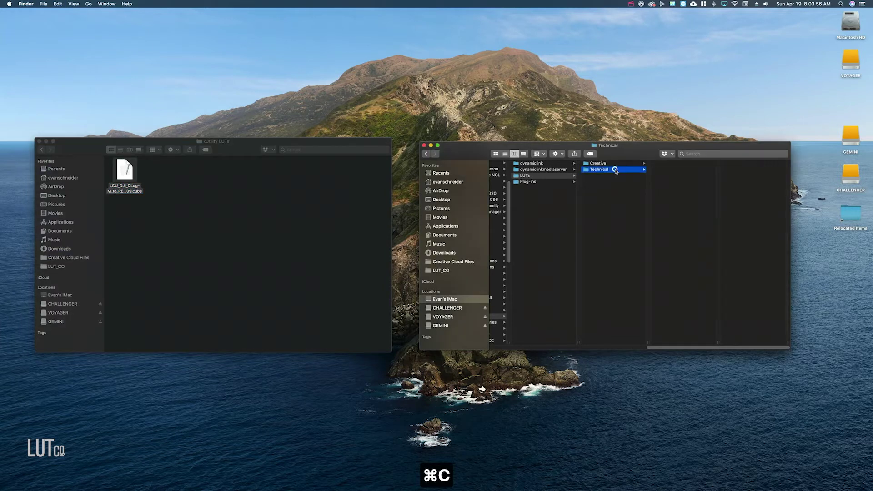
pyautogui.press('super+v')
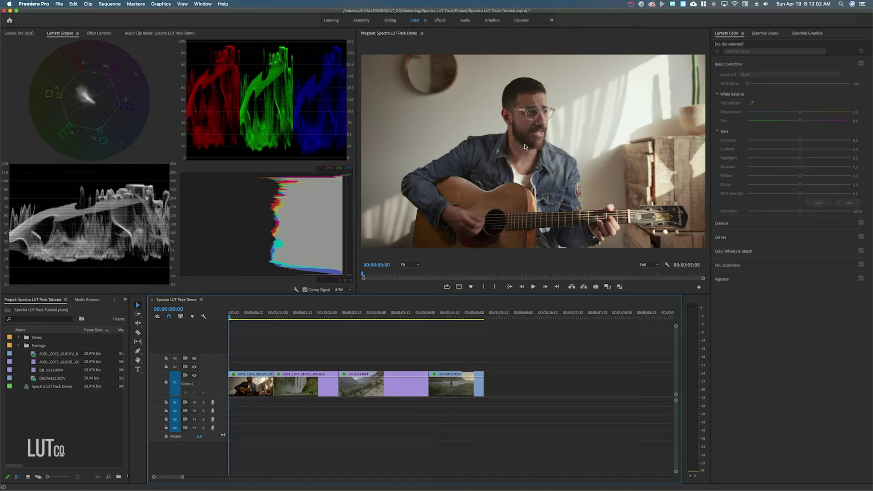
# Select the first demo clip in the sequence for Lumetri color correction
pyautogui.click(250, 383)
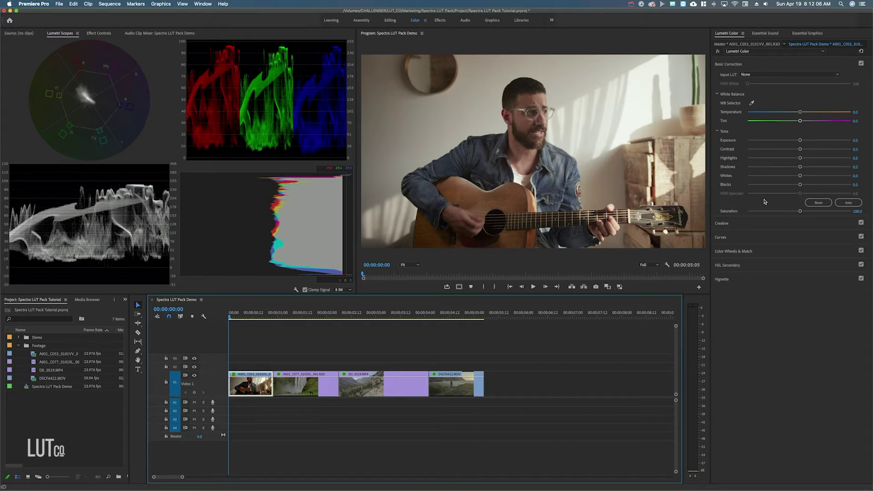
# Expand Lumetri's Creative section and pick LC_Integra_01 from the Look list
pyautogui.click(750, 223)
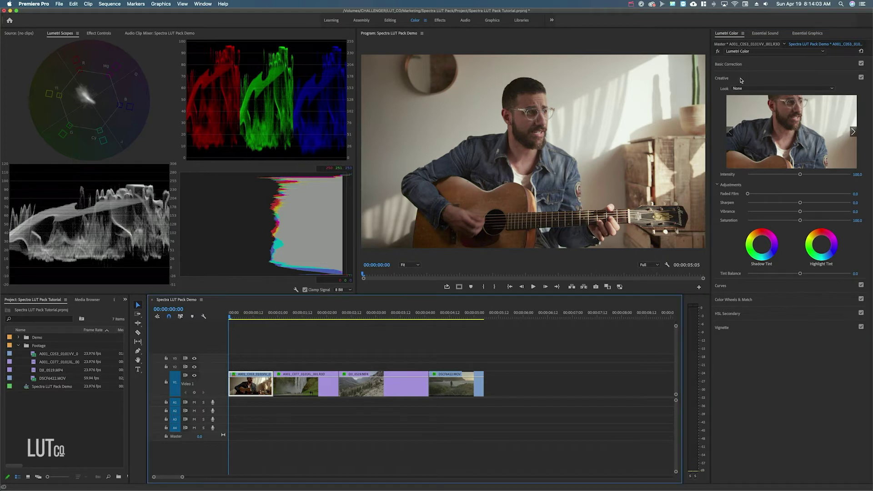
pyautogui.click(748, 90)
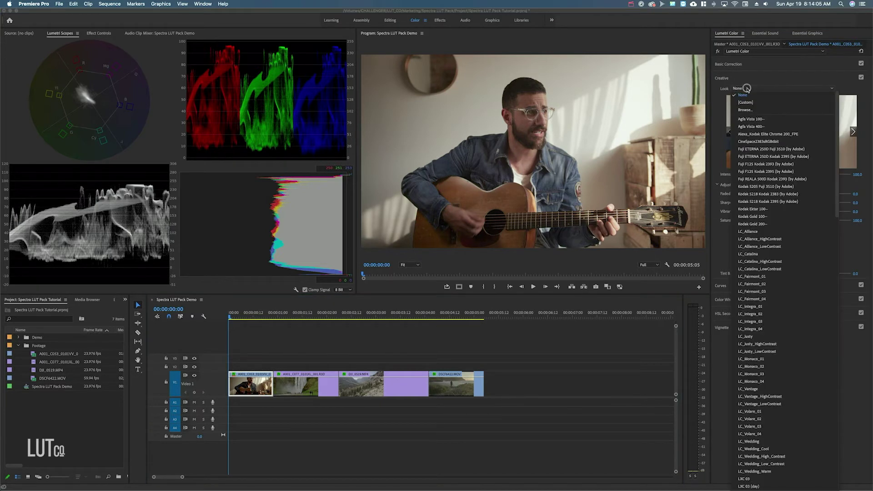
pyautogui.click(760, 307)
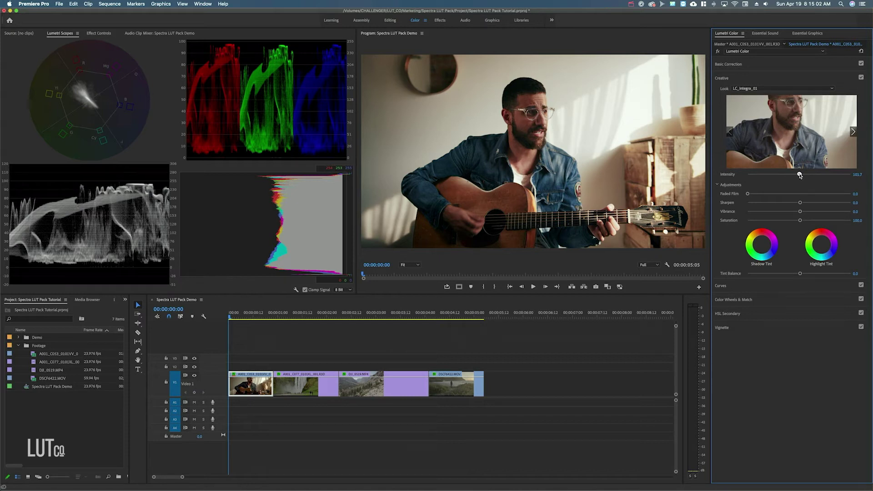
# Set the LC_Integra_01 look intensity to 90 and toggle Creative off and on to compare
pyautogui.moveTo(800, 176)
pyautogui.mouseDown()
pyautogui.moveTo(757, 179)
pyautogui.moveTo(836, 177)
pyautogui.moveTo(798, 181)
pyautogui.mouseUp()
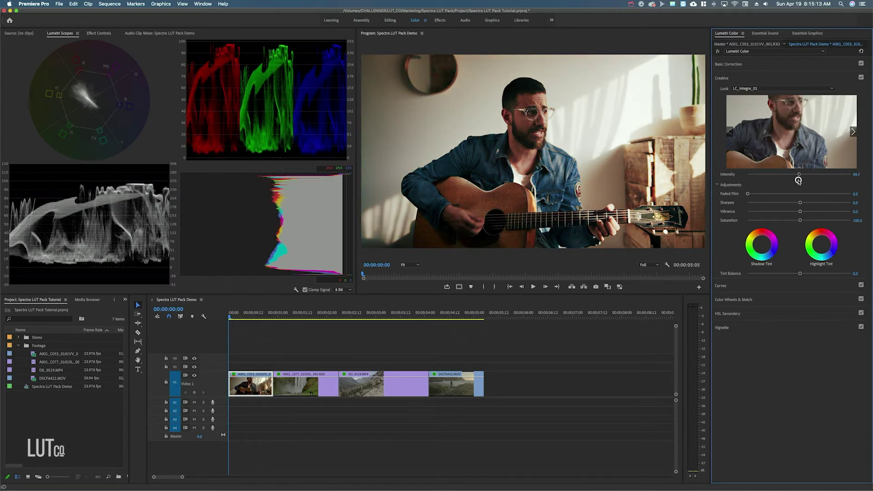
pyautogui.click(858, 175)
pyautogui.write('90')
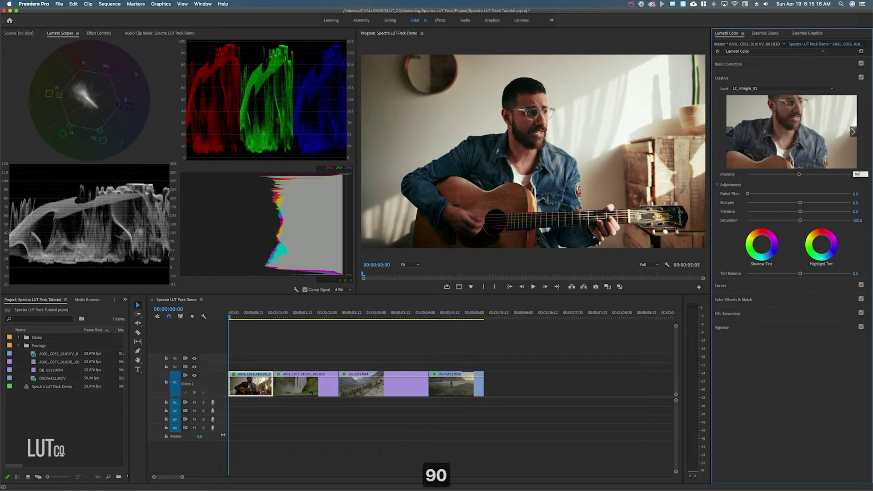
pyautogui.press('Return')
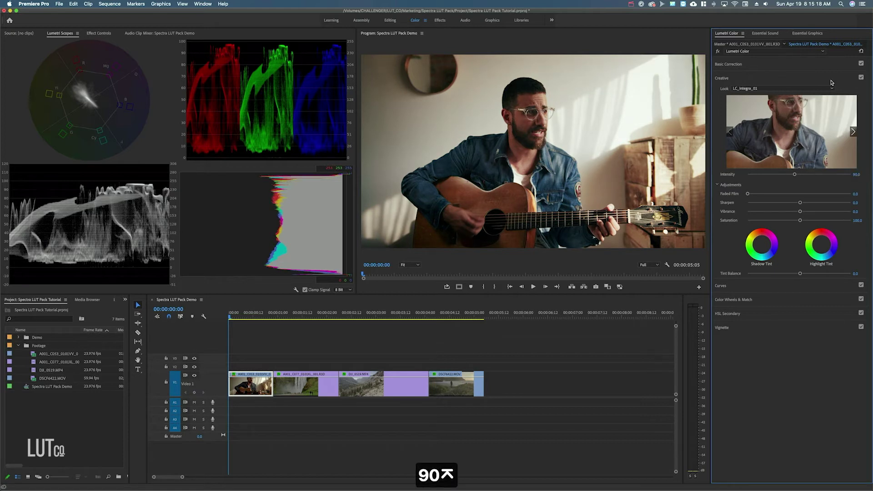
pyautogui.click(861, 77)
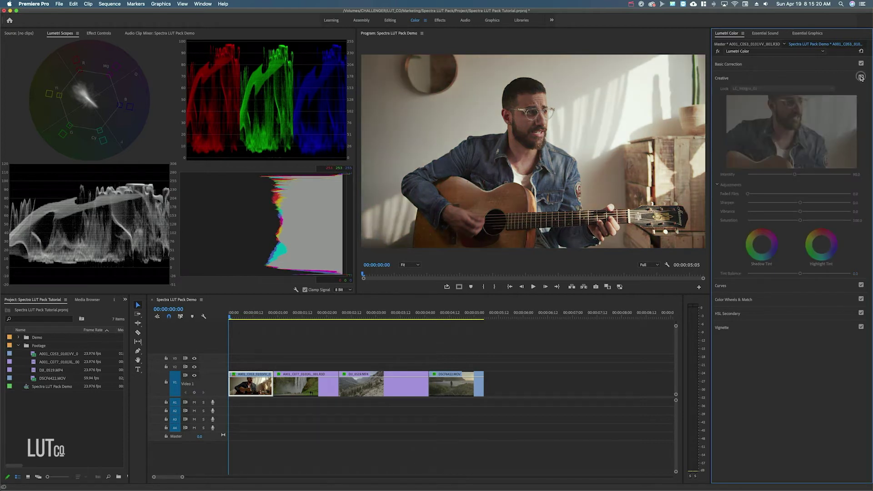
pyautogui.click(860, 78)
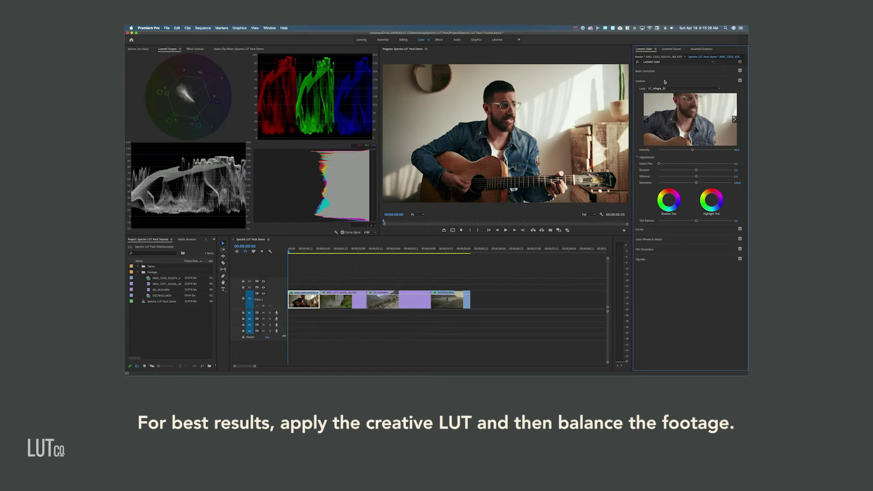
# Raise the guitarist clip's Shadows to about 14.9, comparing with Basic Correction toggled
pyautogui.click(675, 71)
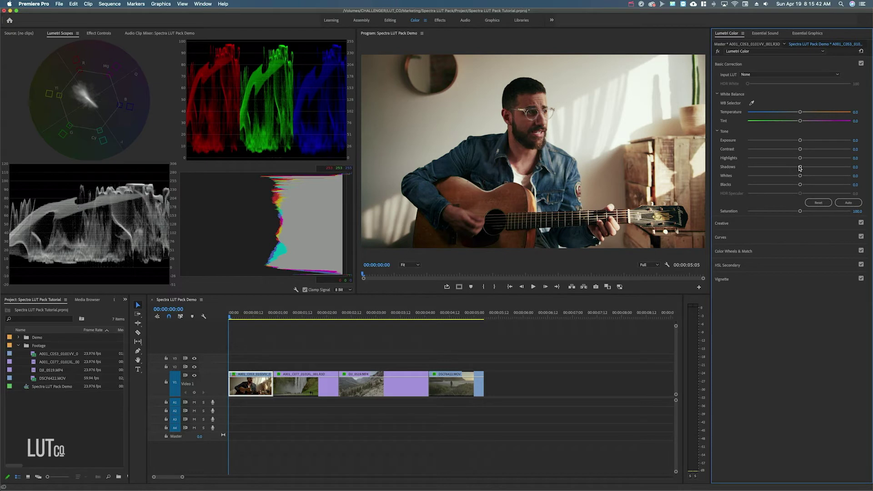
pyautogui.moveTo(800, 168); pyautogui.dragTo(807, 170)
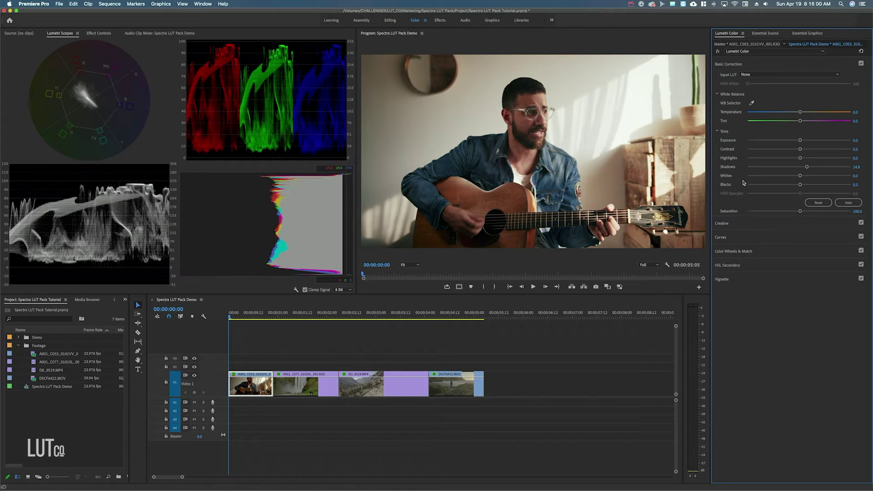
pyautogui.click(861, 64)
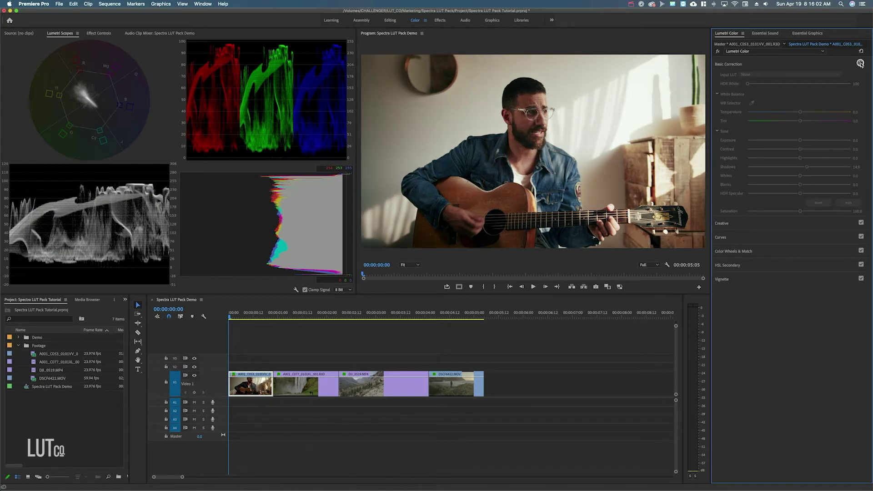
pyautogui.click(860, 64)
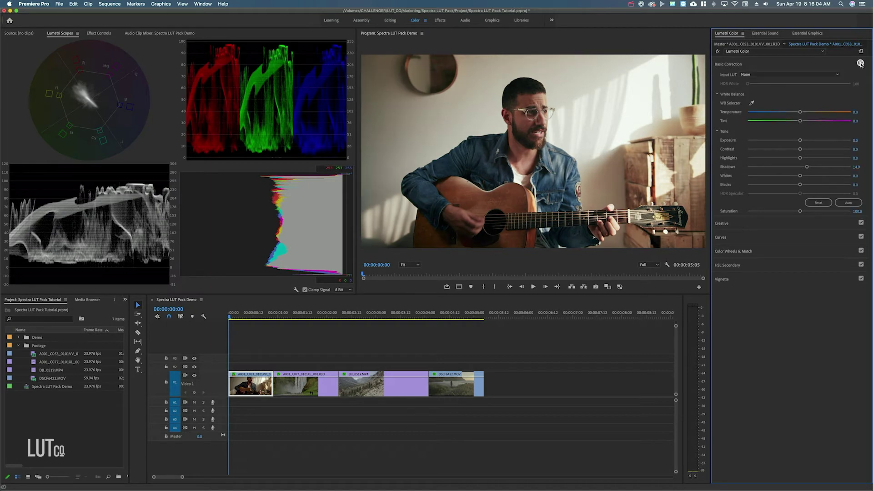
# Bypass the whole Lumetri grade repeatedly to compare against the ungraded image
pyautogui.click(718, 52)
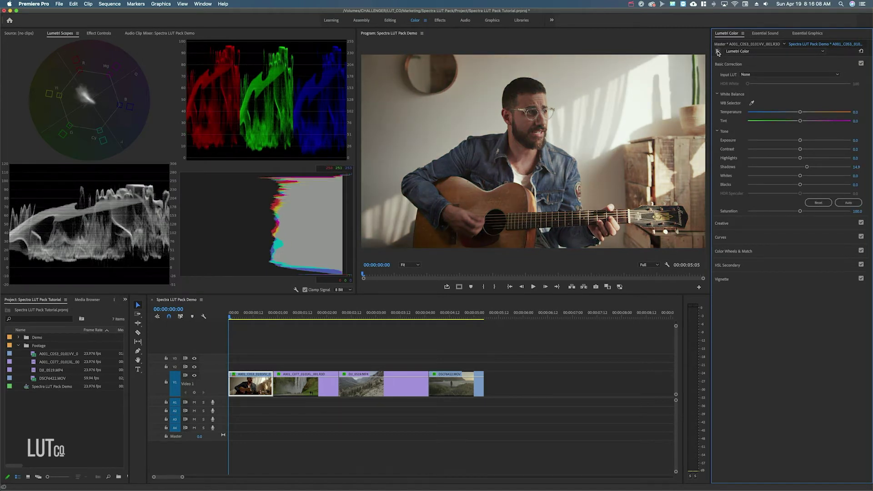
pyautogui.click(718, 52)
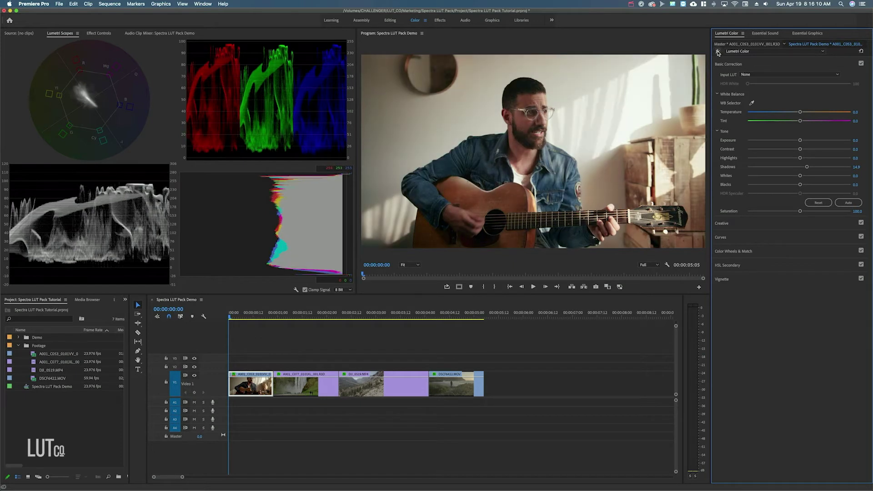
pyautogui.click(718, 52)
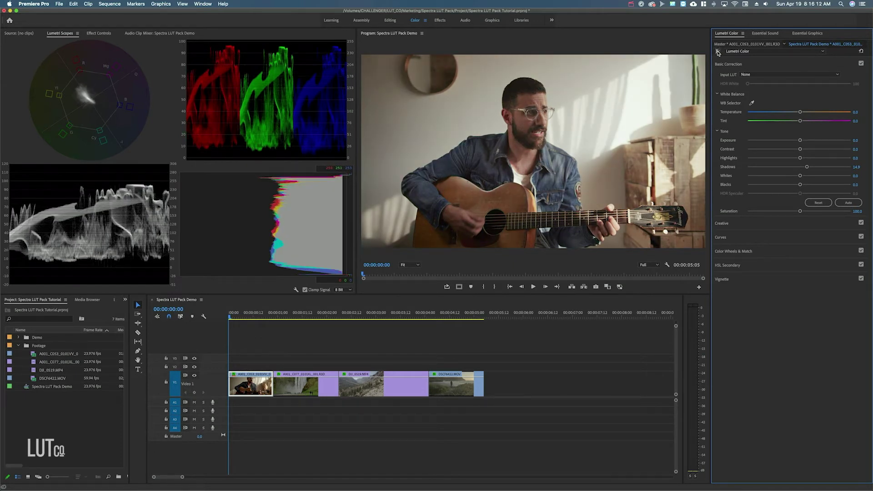
pyautogui.click(718, 51)
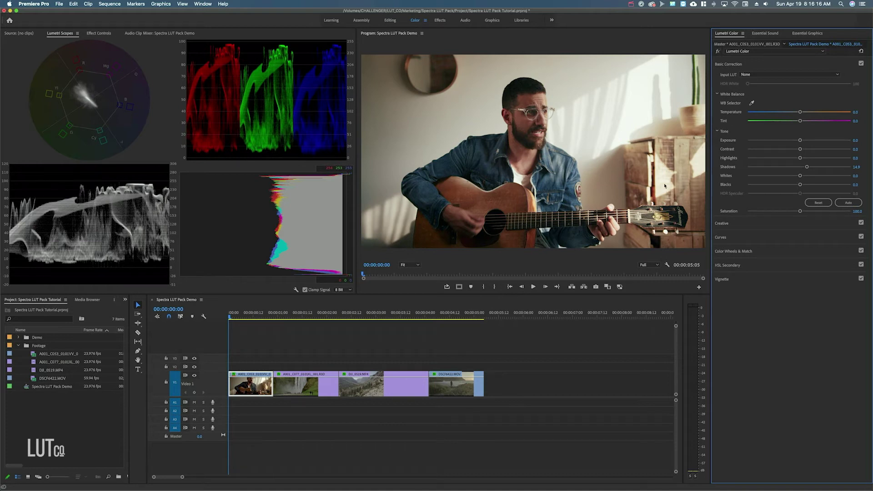
pyautogui.click(752, 221)
pyautogui.click(742, 65)
# Move to the waterfall clip, apply the LC_Vantage look, and toggle it to compare
pyautogui.press('Down')
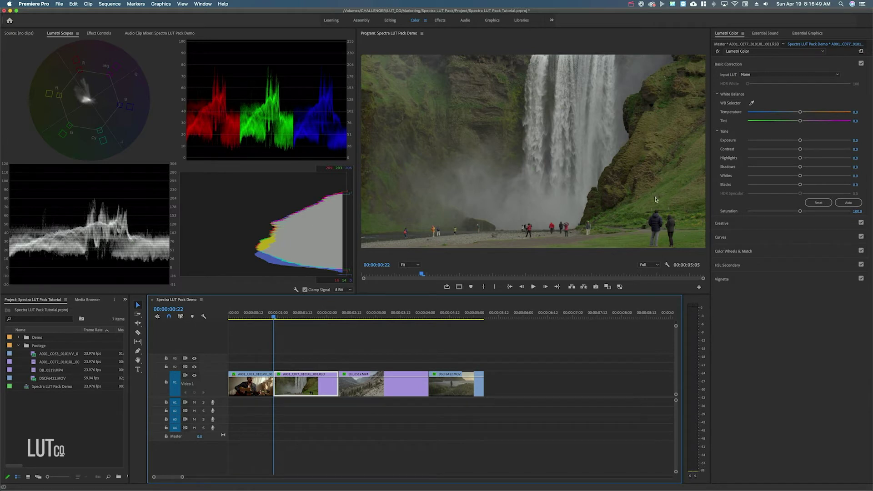
pyautogui.click(741, 223)
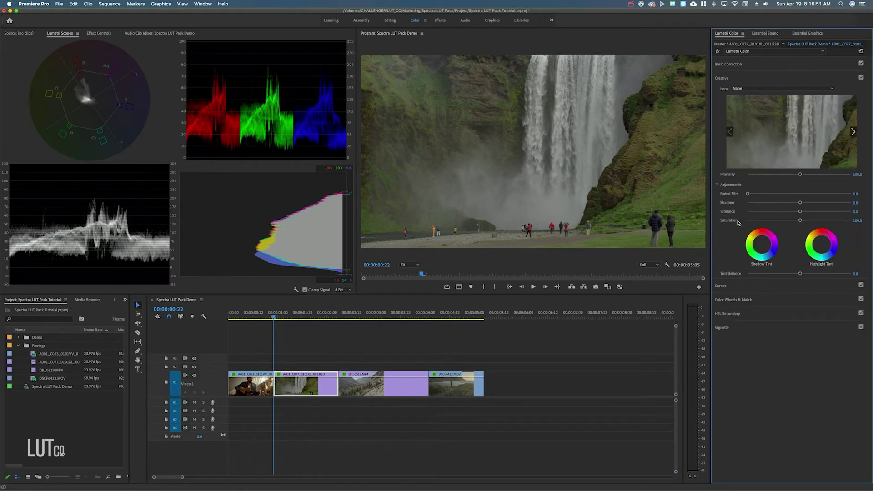
pyautogui.click(756, 90)
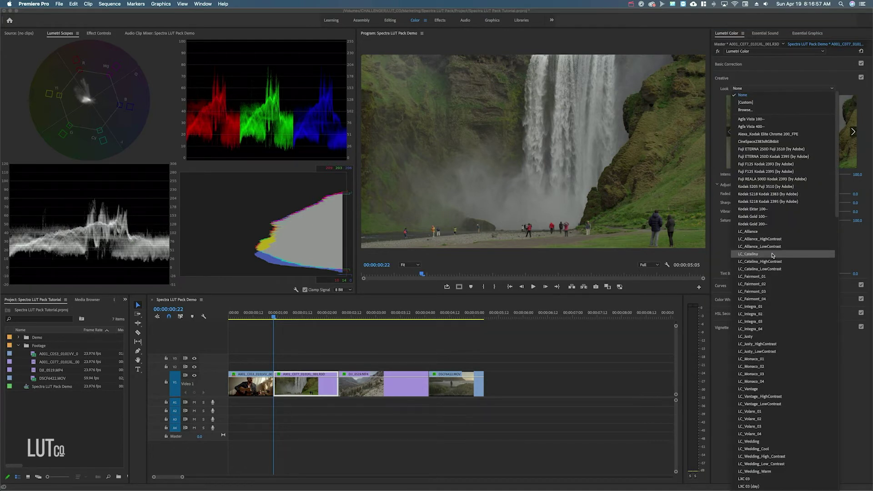
pyautogui.click(767, 389)
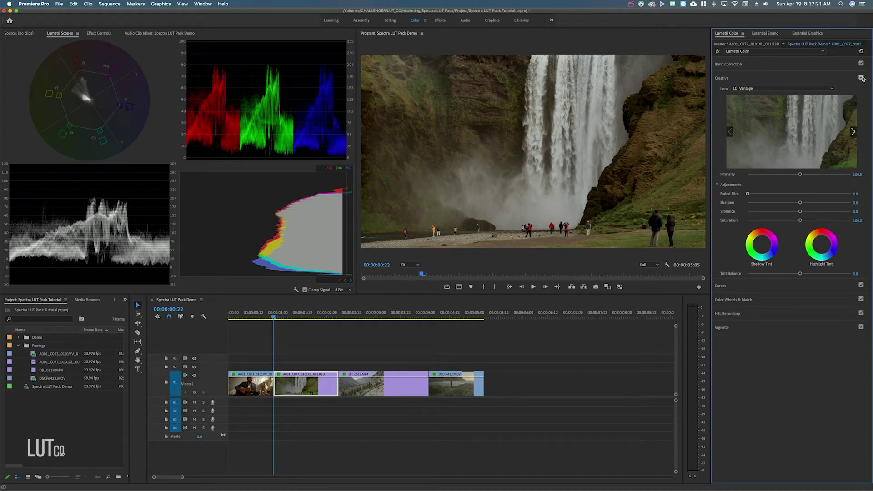
pyautogui.click(861, 77)
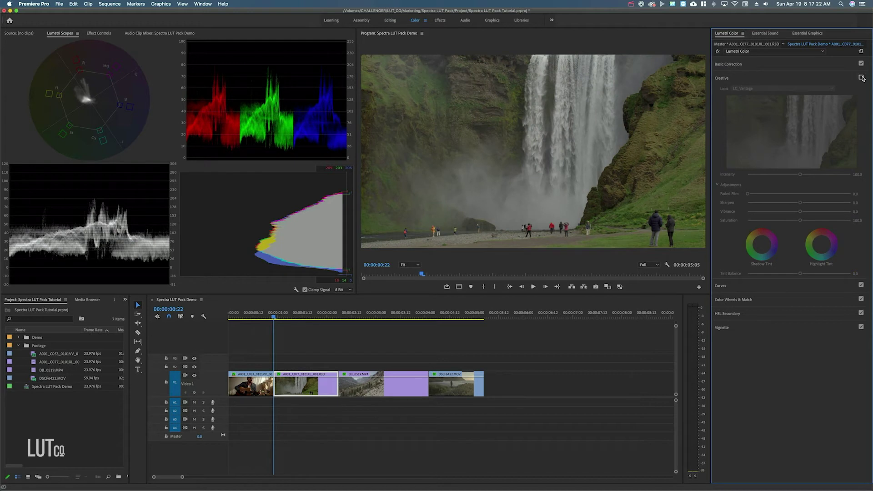
pyautogui.click(861, 78)
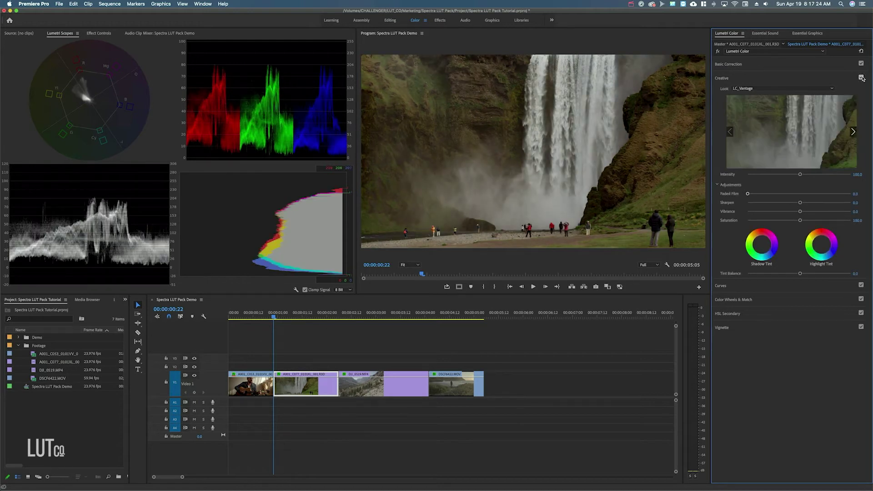
pyautogui.click(861, 77)
pyautogui.click(861, 77)
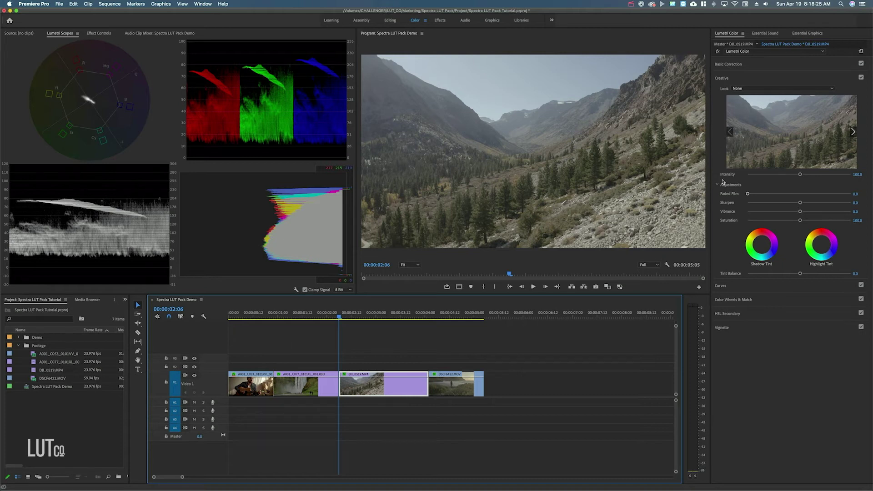
# Set the valley clip's Shadows to -30 and Highlights to 49.2, comparing with Basic Correction toggled
pyautogui.click(751, 64)
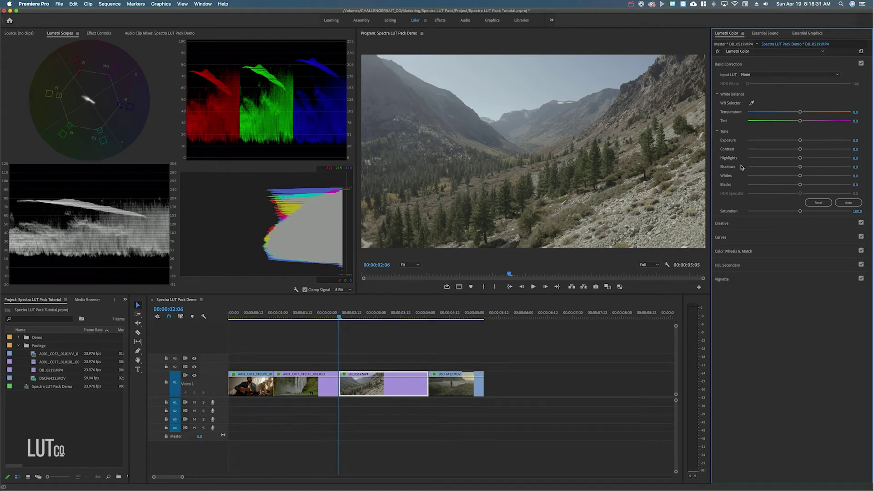
pyautogui.moveTo(800, 167); pyautogui.dragTo(796, 167)
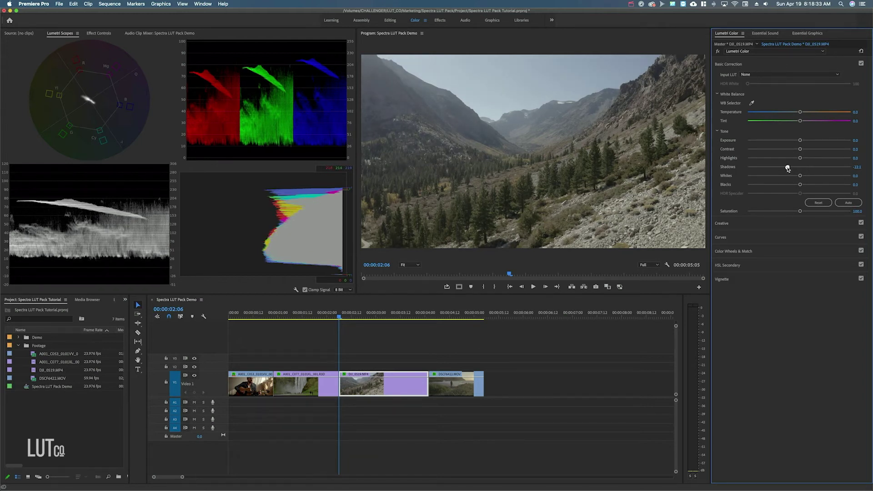
pyautogui.moveTo(787, 168); pyautogui.dragTo(824, 160)
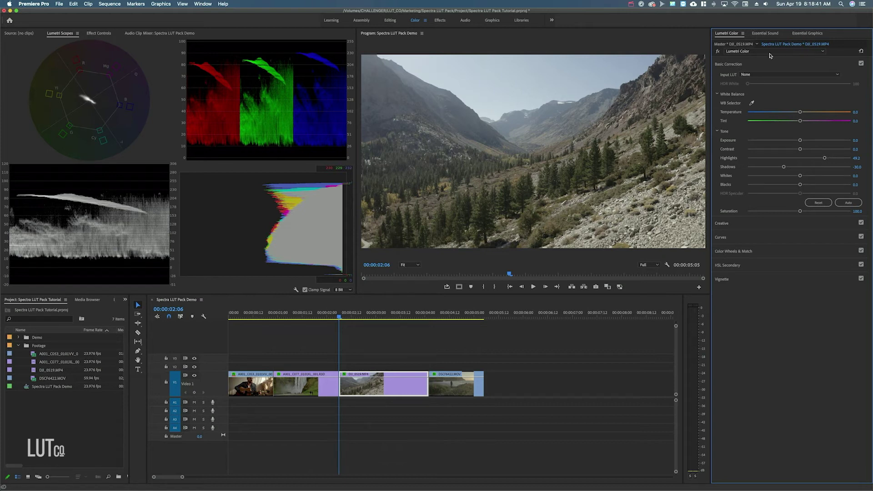
pyautogui.click(860, 63)
pyautogui.click(860, 64)
pyautogui.click(860, 64)
pyautogui.click(860, 64)
# Boost the valley clip's Saturation to 120
pyautogui.moveTo(800, 212); pyautogui.dragTo(808, 212)
pyautogui.click(859, 211)
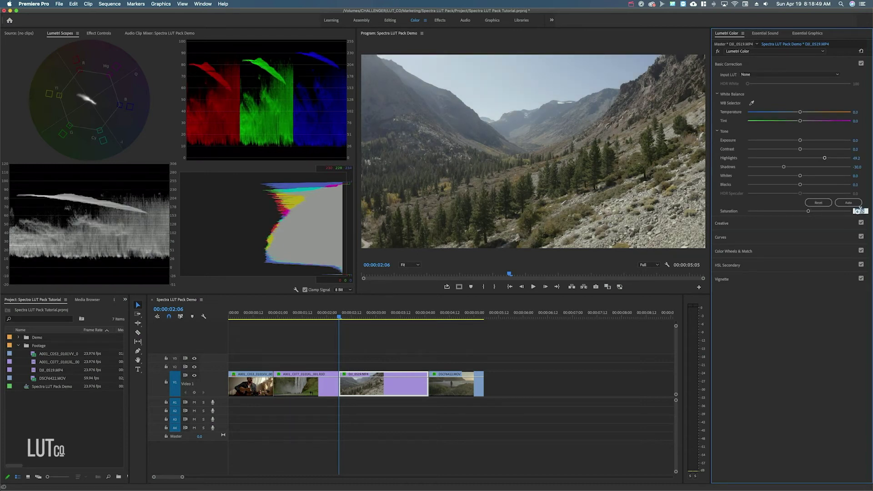
pyautogui.write('120')
pyautogui.press('Return')
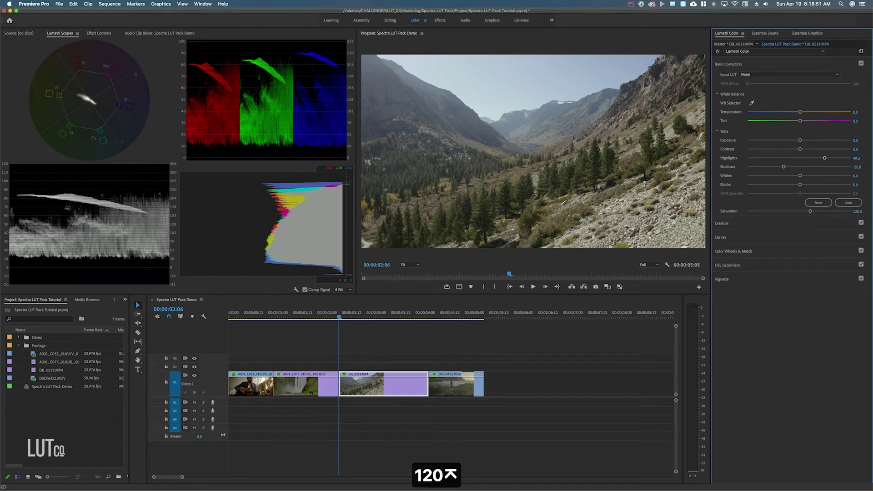
pyautogui.click(736, 223)
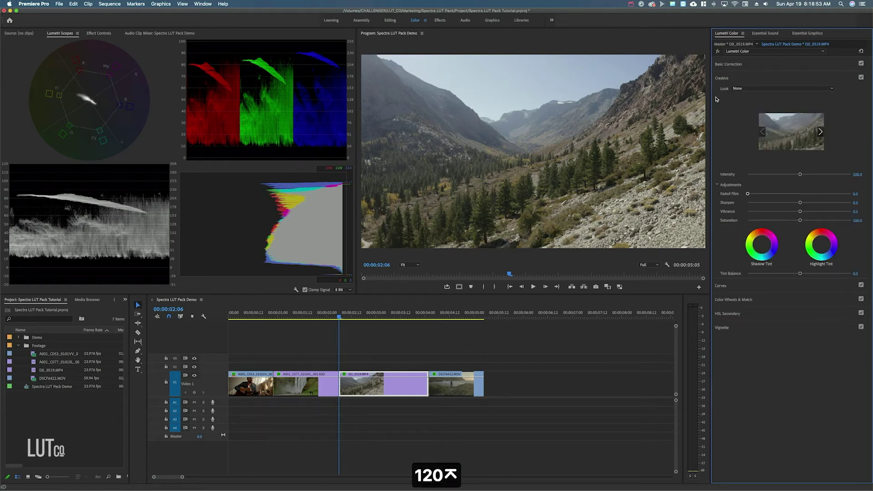
# Apply the LC_Fairmont_01 look to the mountain clip, lift shadows to about -8.8, and shift tint toward magenta
pyautogui.click(750, 88)
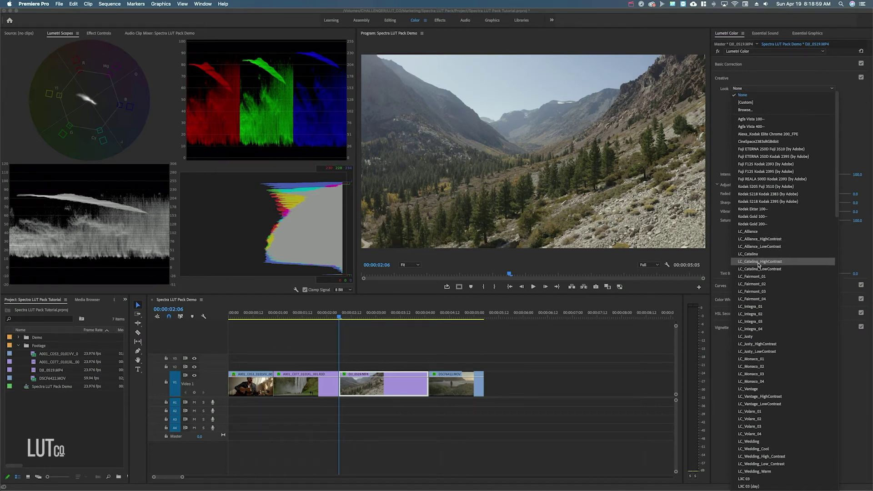
pyautogui.click(776, 277)
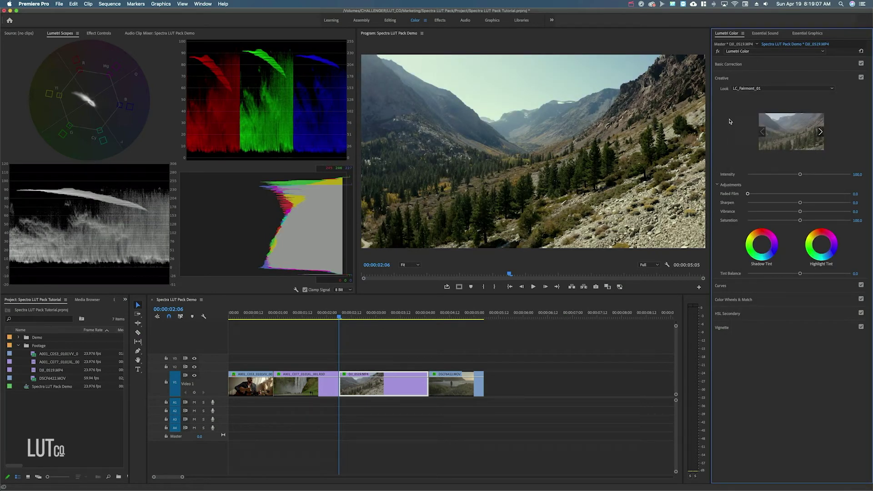
pyautogui.click(745, 64)
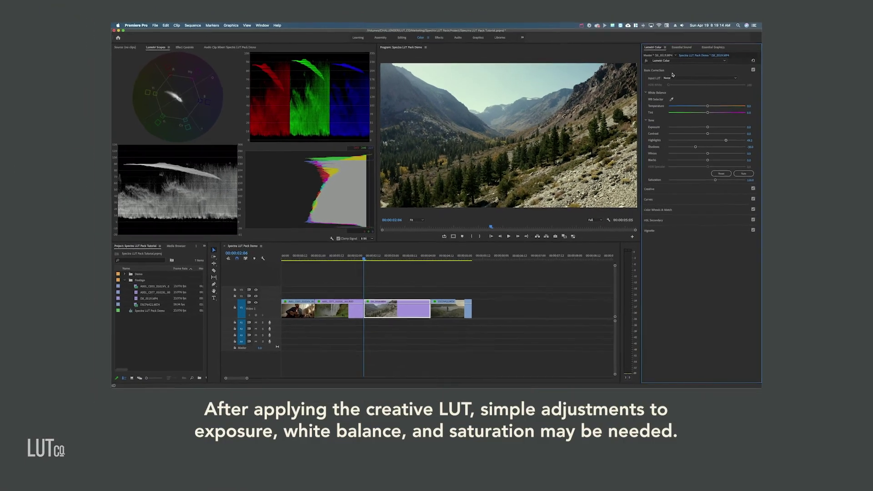
pyautogui.moveTo(685, 145); pyautogui.dragTo(706, 139)
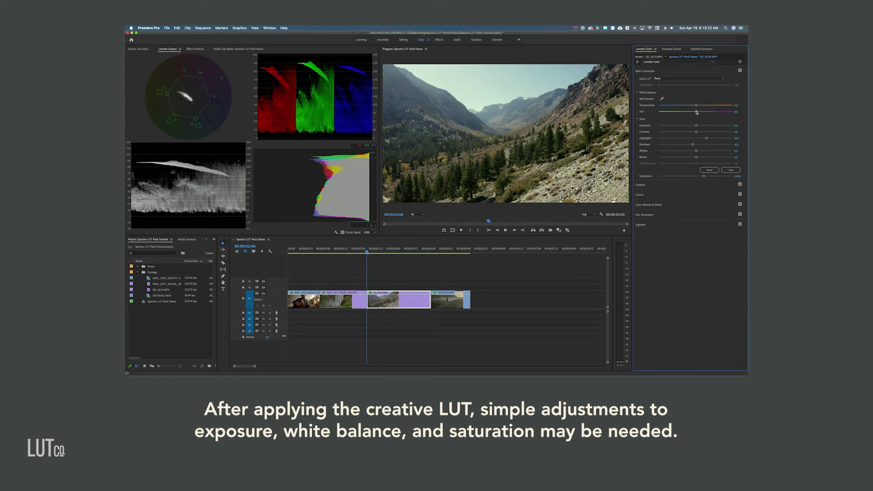
pyautogui.moveTo(696, 112); pyautogui.dragTo(697, 112)
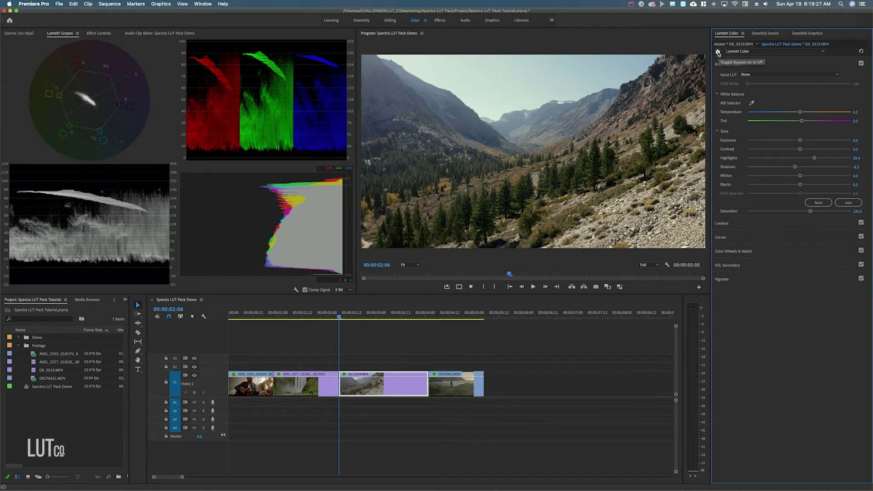
# Compare the mountain shot with and without its correction, leave it on, and move to the next clip
pyautogui.click(718, 51)
pyautogui.click(718, 51)
pyautogui.click(717, 52)
pyautogui.click(718, 52)
pyautogui.click(718, 52)
pyautogui.click(719, 52)
pyautogui.press('Down')
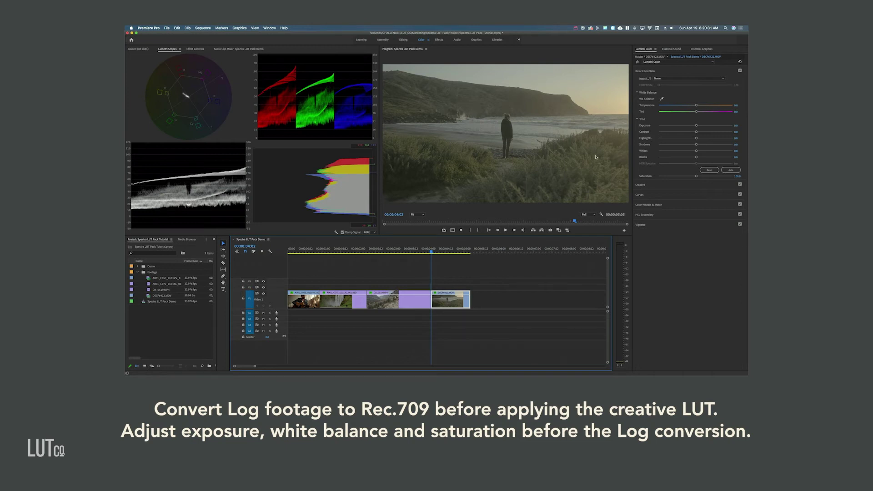
# Set the beach clip's input LUT to XT3_FLog_FGamut_to_ETERNA_BT709
pyautogui.click(659, 78)
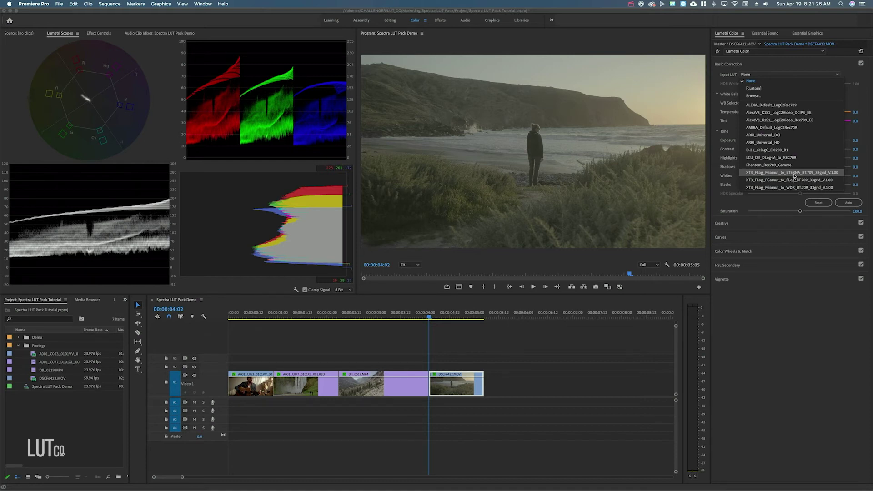
pyautogui.click(794, 175)
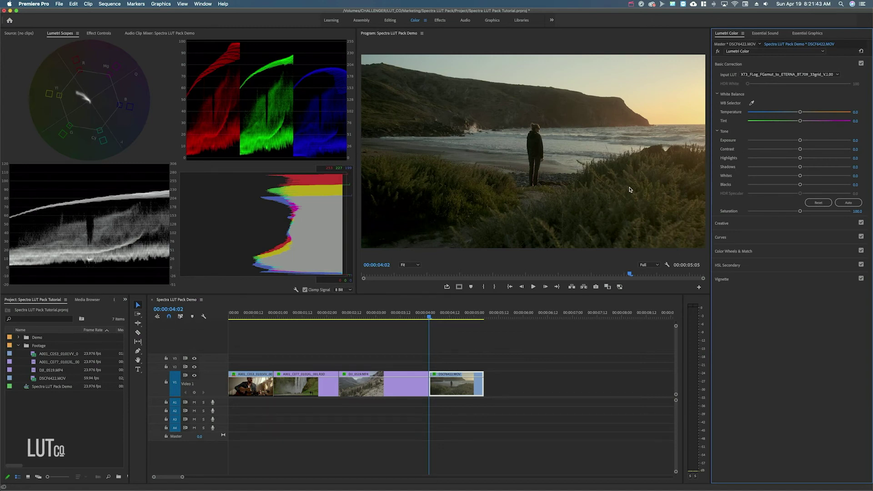
# Layer the LC_Monaco_02 creative look on the beach clip at intensity 100
pyautogui.click(736, 225)
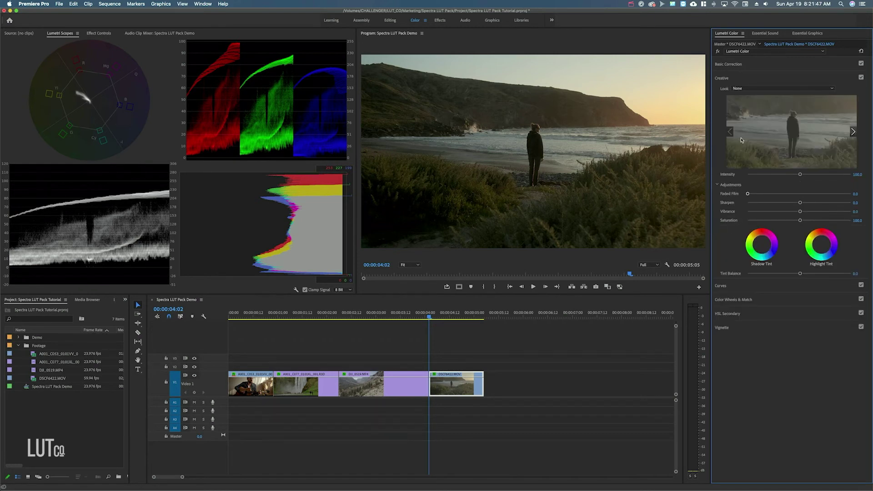
pyautogui.click(758, 90)
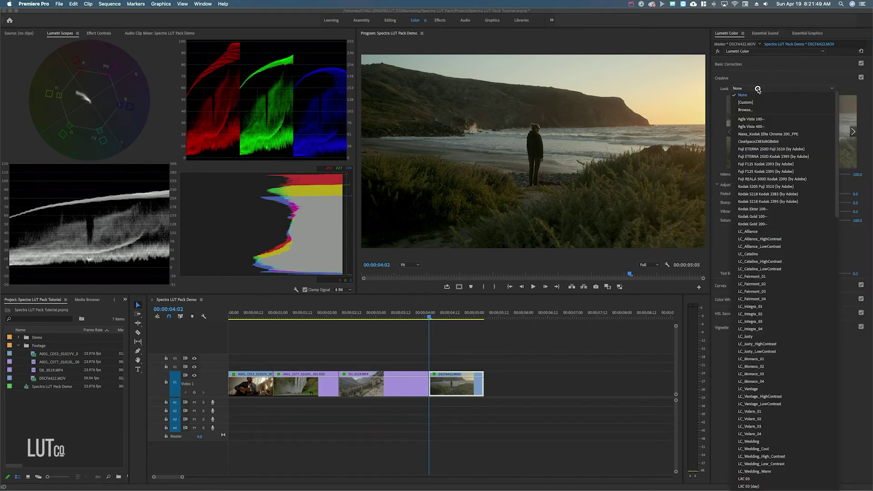
pyautogui.click(765, 366)
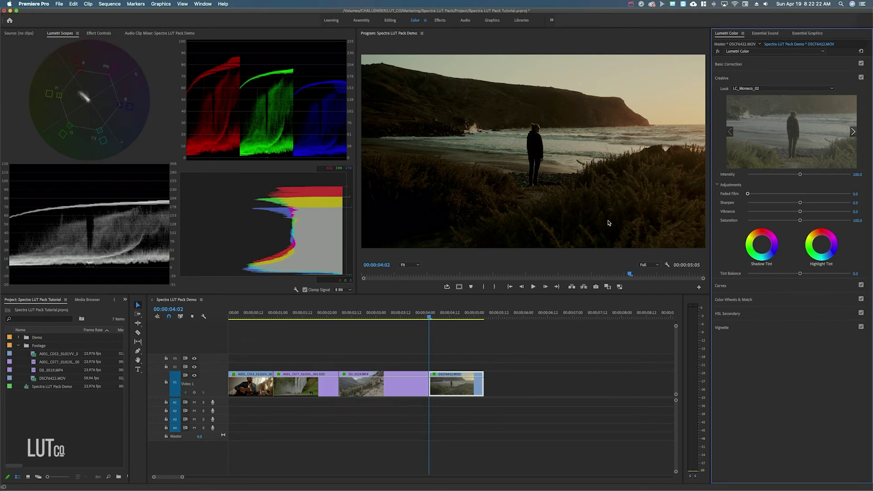
pyautogui.click(772, 65)
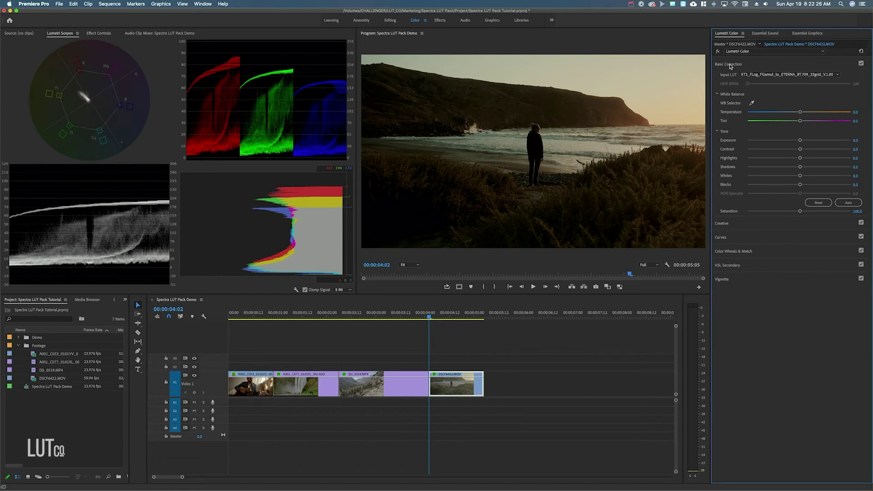
# Lift the beach clip's shadows to 46.5, cool temperature to -4.9, and set saturation to 130
pyautogui.moveTo(799, 167)
pyautogui.mouseDown()
pyautogui.moveTo(826, 170)
pyautogui.moveTo(803, 158)
pyautogui.moveTo(812, 161)
pyautogui.mouseUp()
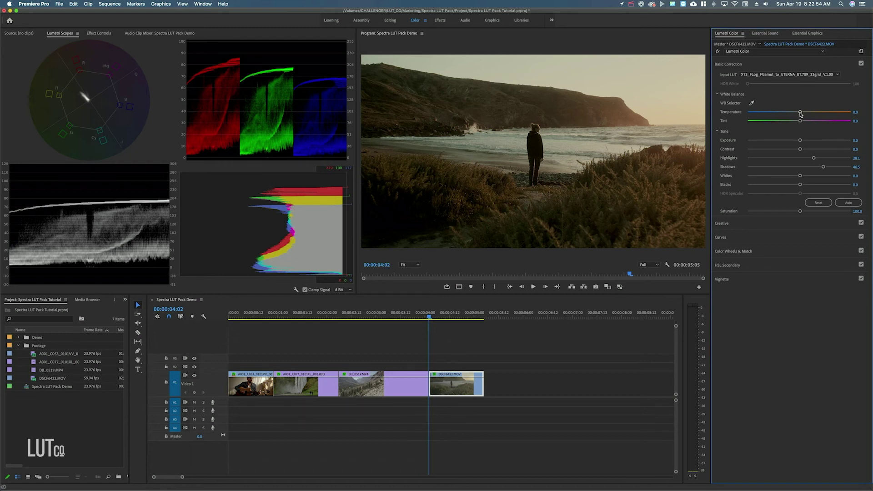
pyautogui.moveTo(800, 114); pyautogui.dragTo(794, 113)
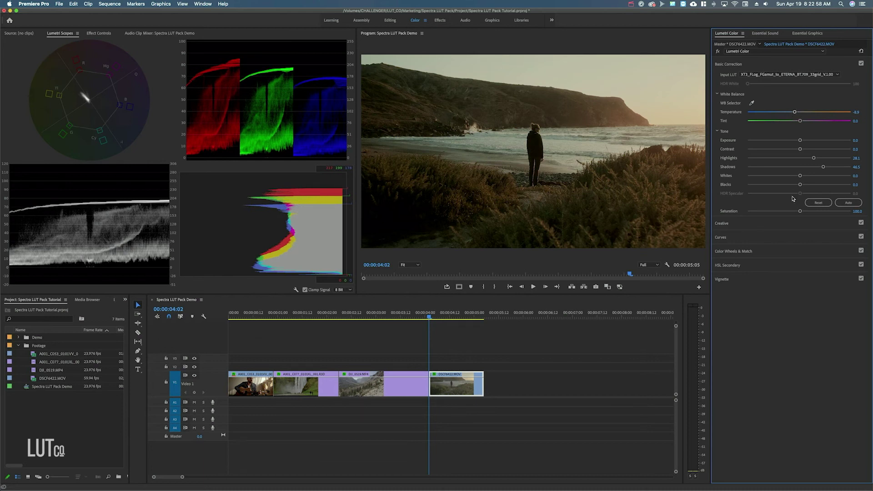
pyautogui.moveTo(801, 212); pyautogui.dragTo(813, 212)
pyautogui.click(857, 211)
pyautogui.write('130')
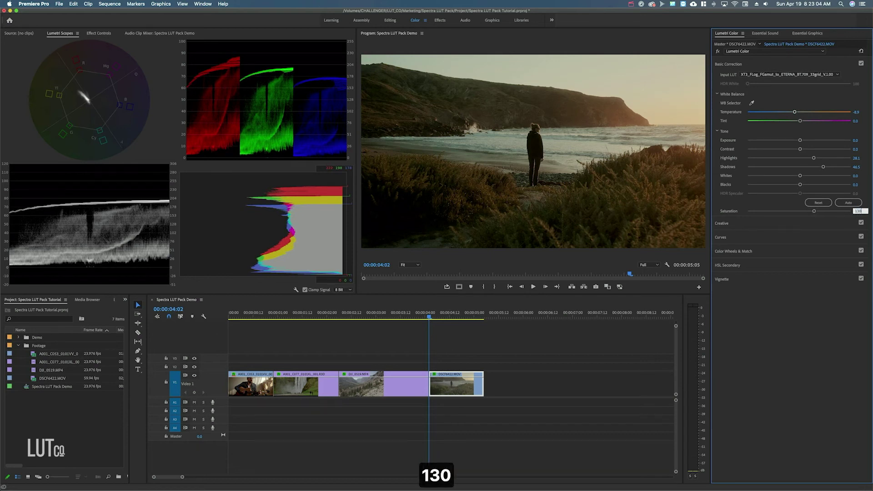
pyautogui.press('Return')
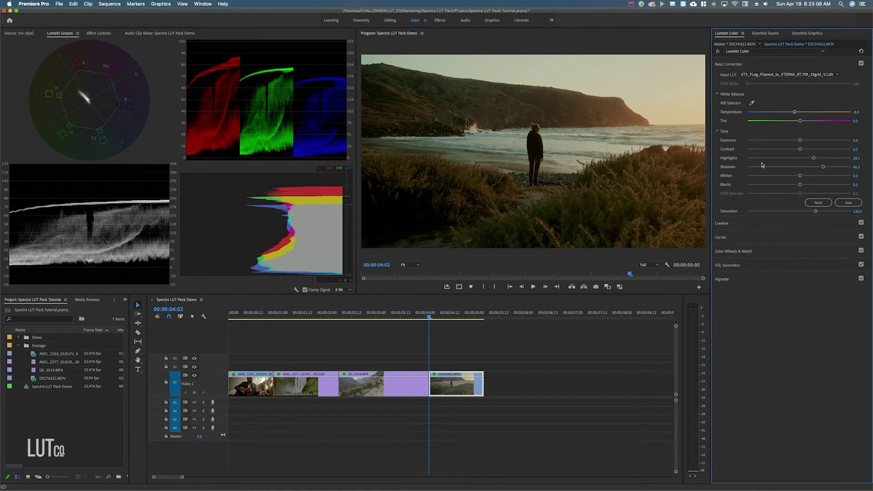
# Compare the beach grade against the ungraded shot and review its Creative and Basic Correction settings
pyautogui.click(718, 52)
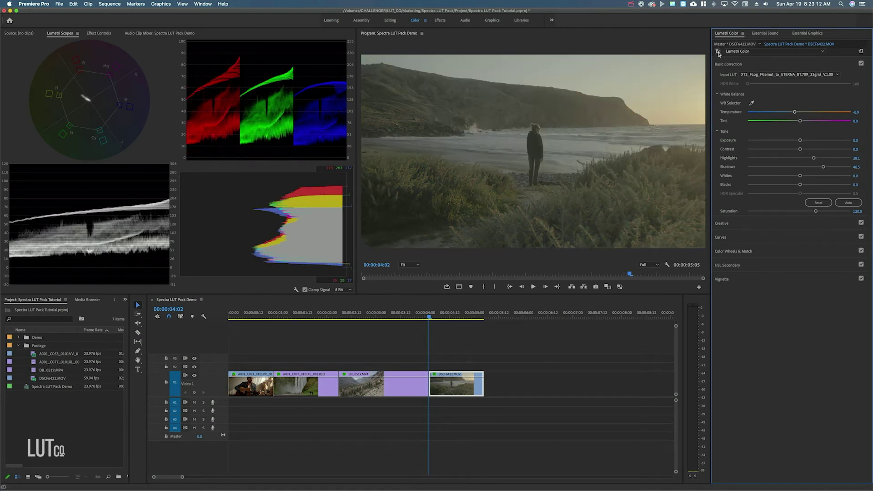
pyautogui.click(718, 51)
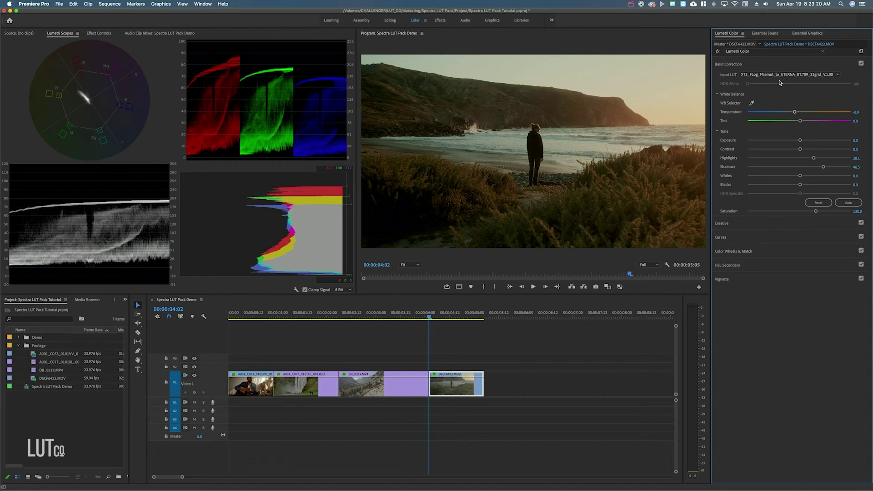
pyautogui.click(747, 223)
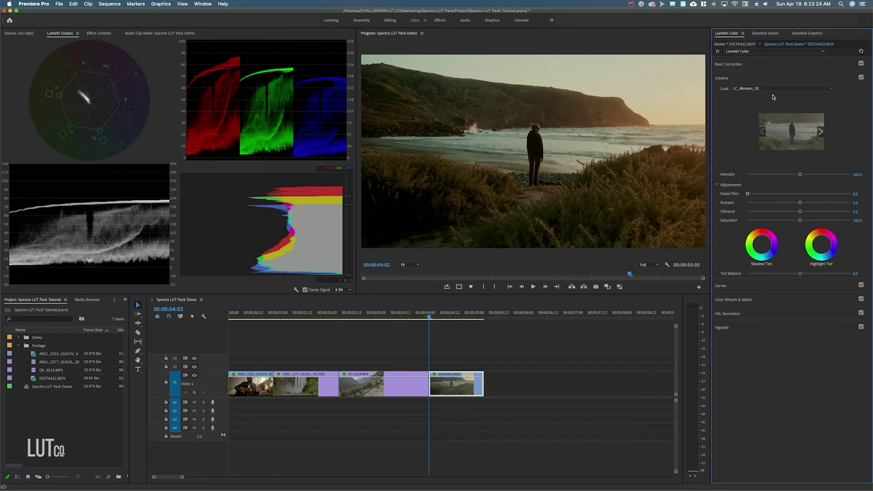
pyautogui.click(784, 65)
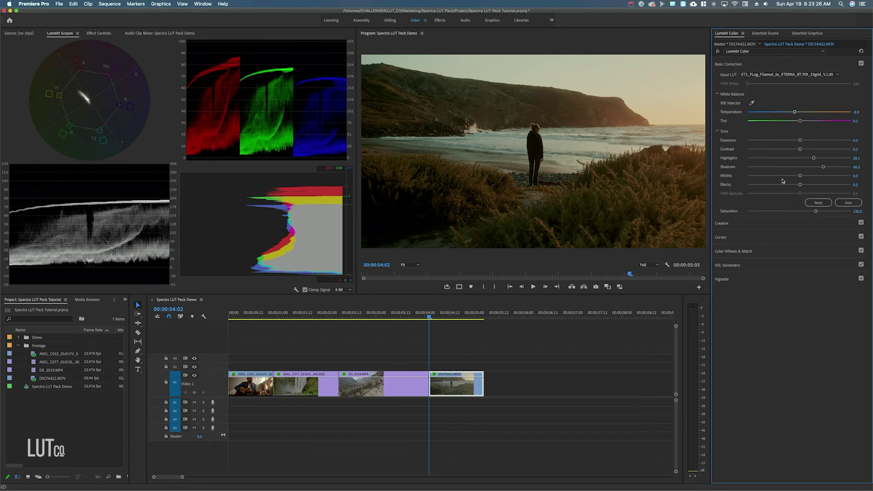
# Reselect the beach clip DSCF6422.MOV, then deselect every clip in the timeline
pyautogui.click(473, 350)
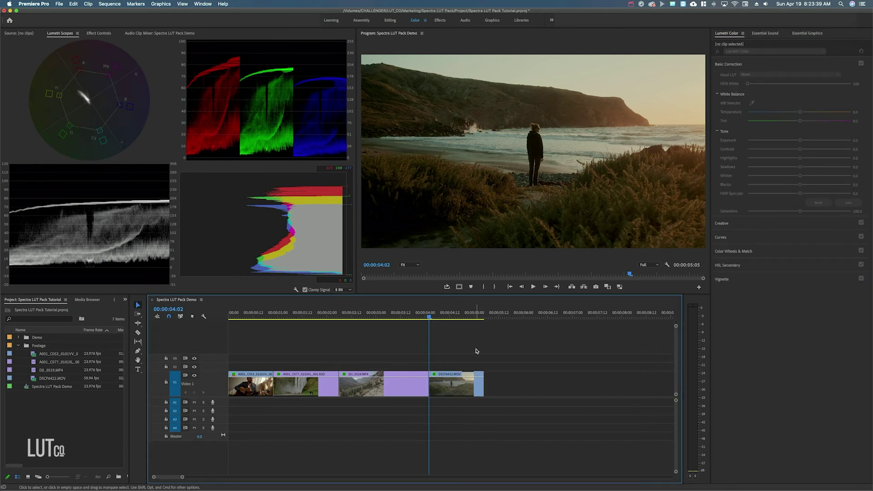
pyautogui.moveTo(489, 347); pyautogui.dragTo(449, 393)
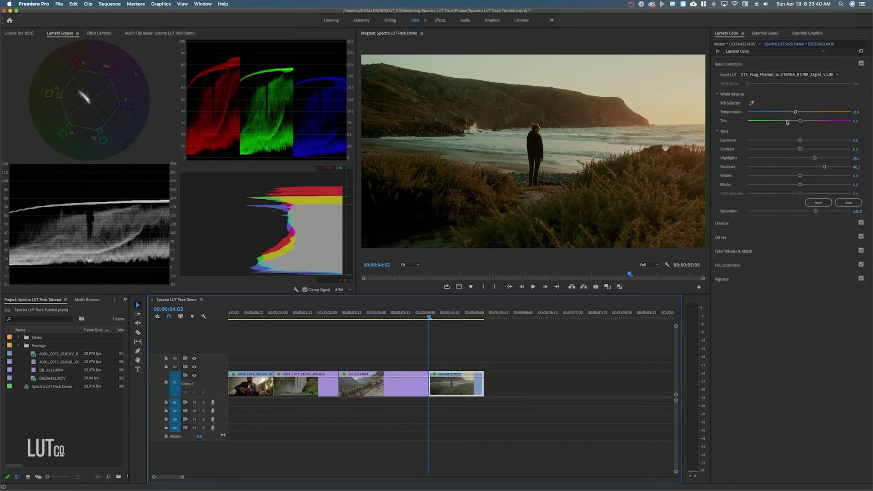
pyautogui.click(860, 51)
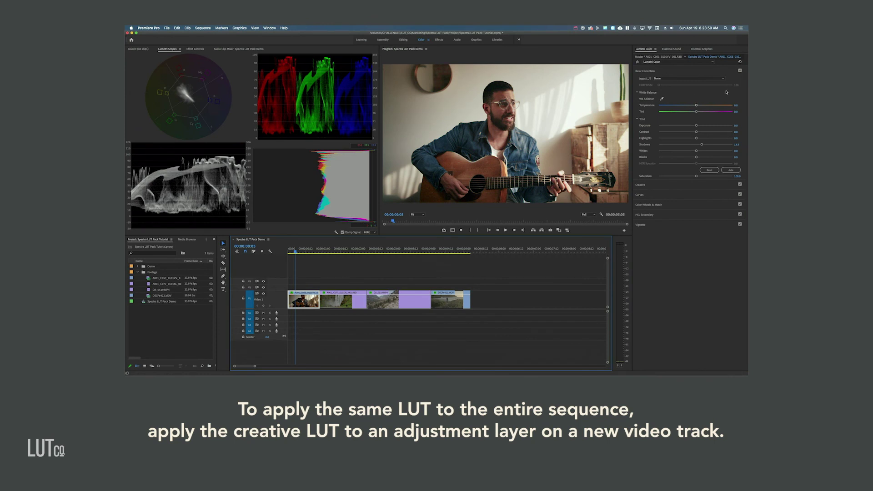
pyautogui.click(741, 62)
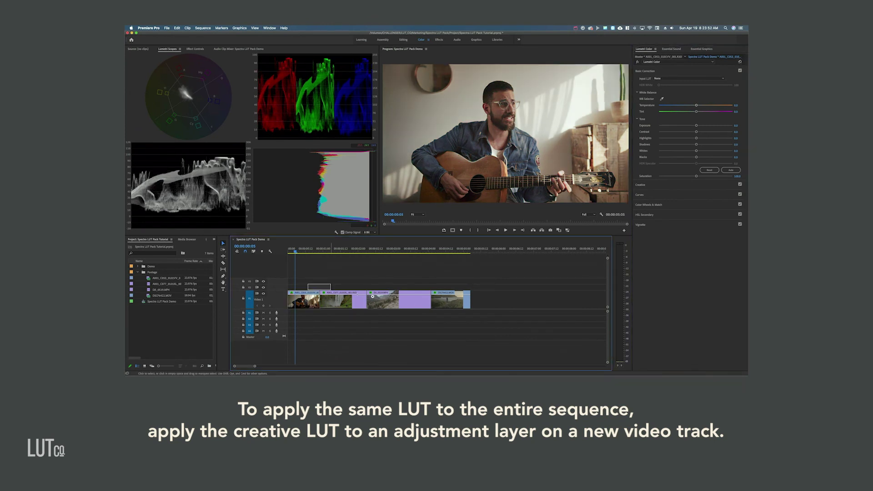
pyautogui.moveTo(308, 284); pyautogui.dragTo(507, 317)
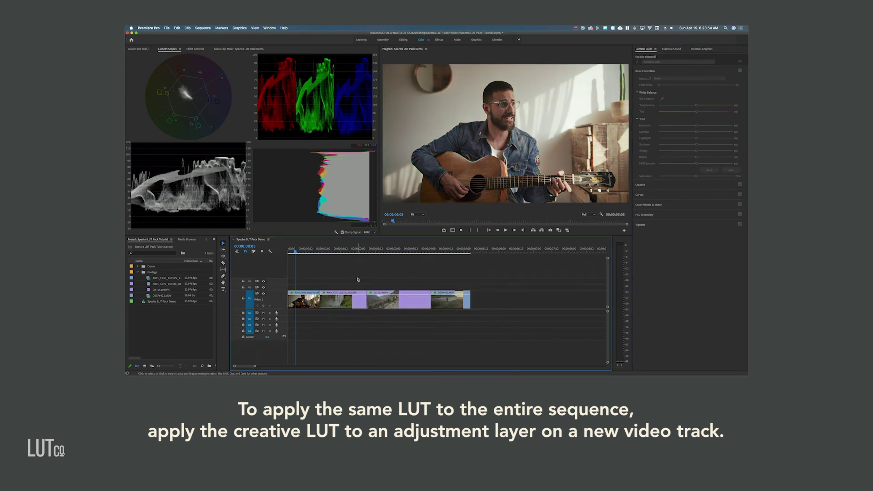
# Create a 1920×1080 adjustment layer, place it on V2, and extend it across all four clips
pyautogui.click(215, 365)
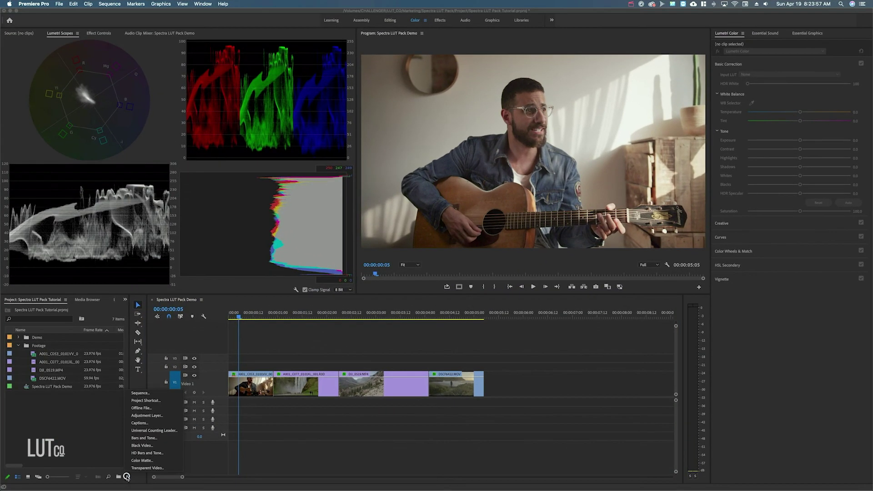
pyautogui.click(155, 416)
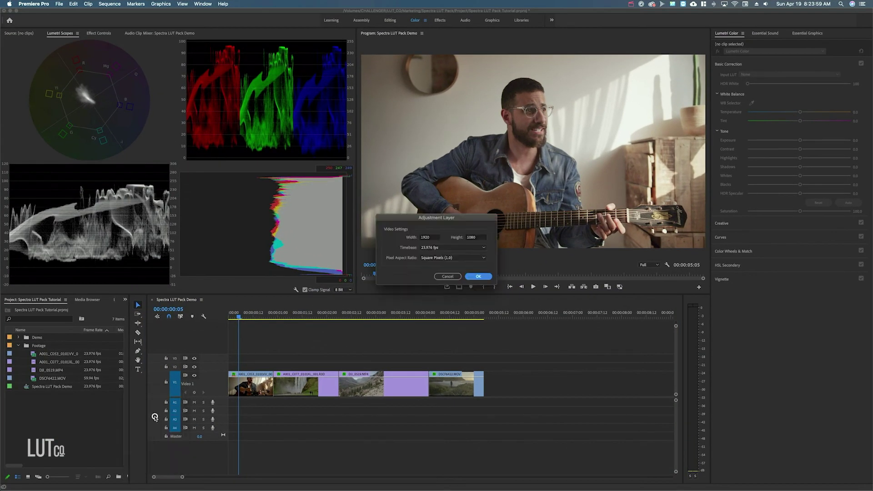
pyautogui.click(484, 277)
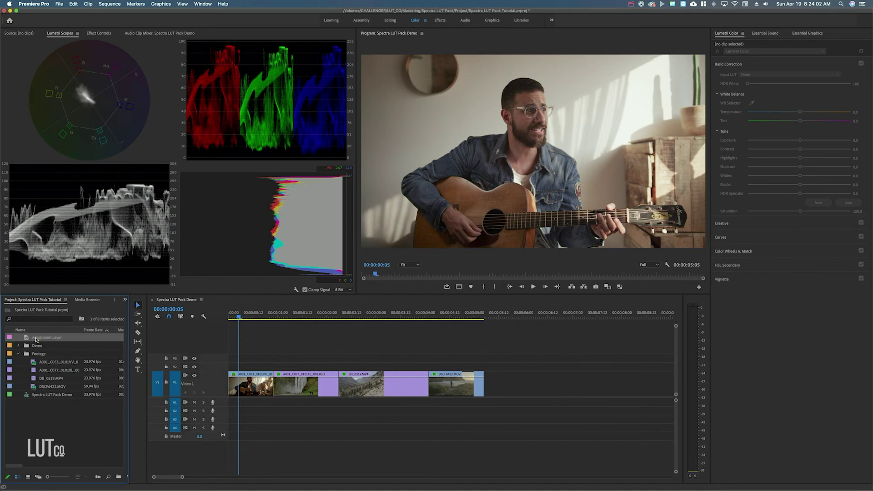
pyautogui.moveTo(36, 339); pyautogui.dragTo(231, 367)
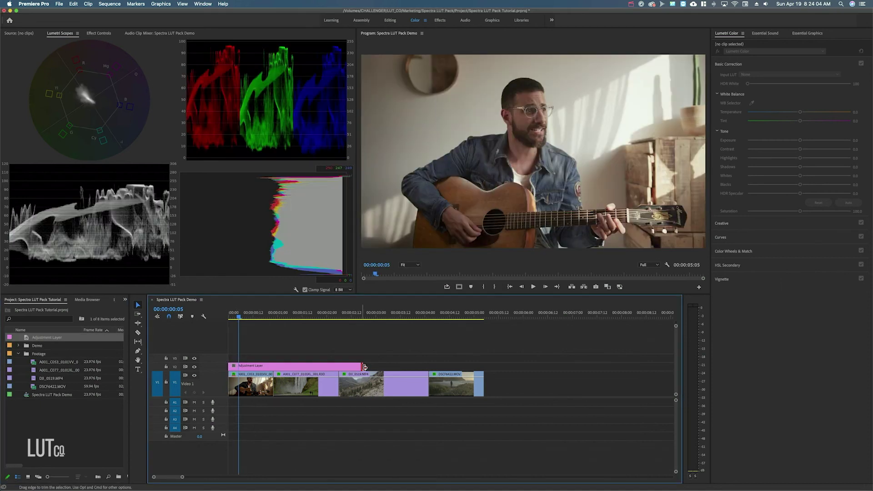
pyautogui.moveTo(364, 366); pyautogui.dragTo(484, 366)
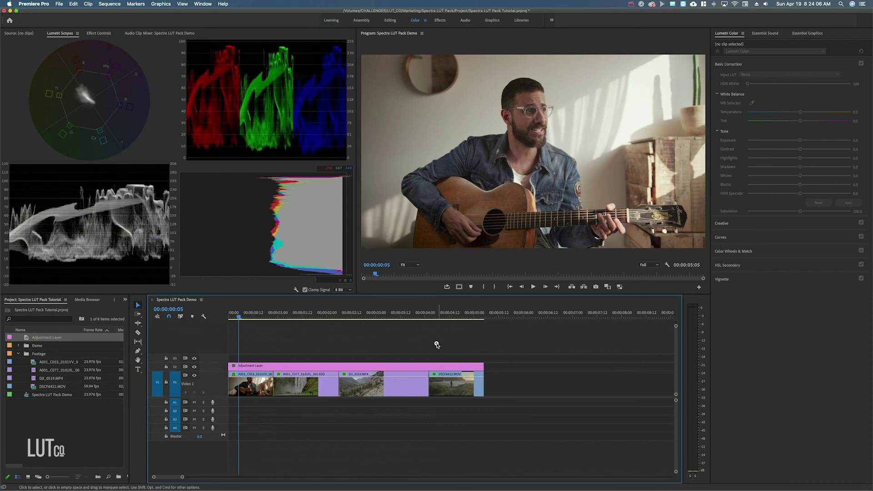
pyautogui.click(419, 366)
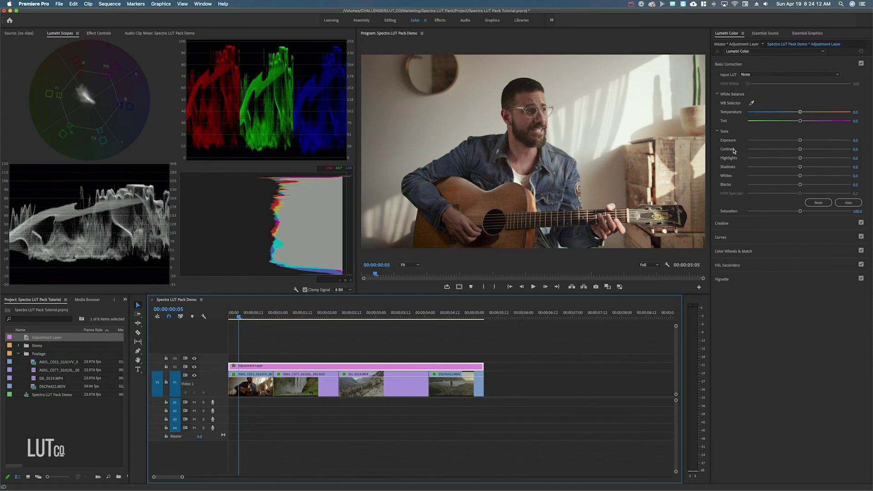
# Apply the LC_Vantage creative look to the adjustment layer at intensity 50
pyautogui.click(733, 223)
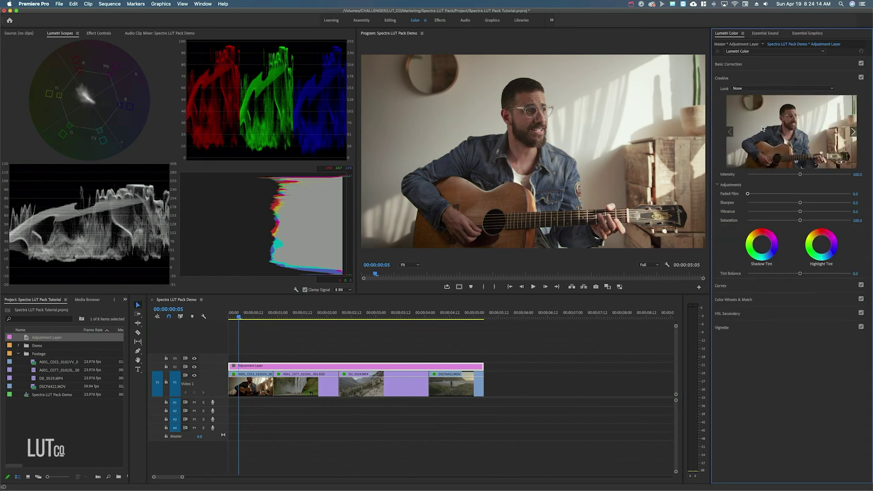
pyautogui.click(764, 89)
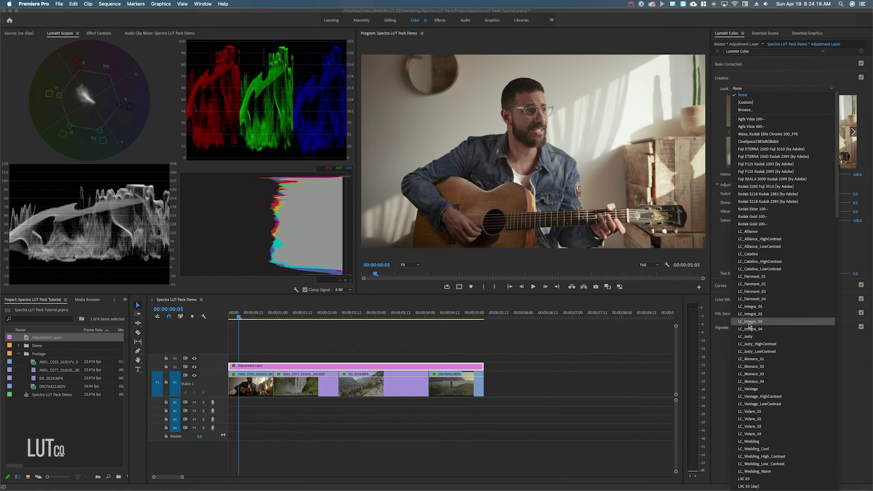
pyautogui.click(773, 390)
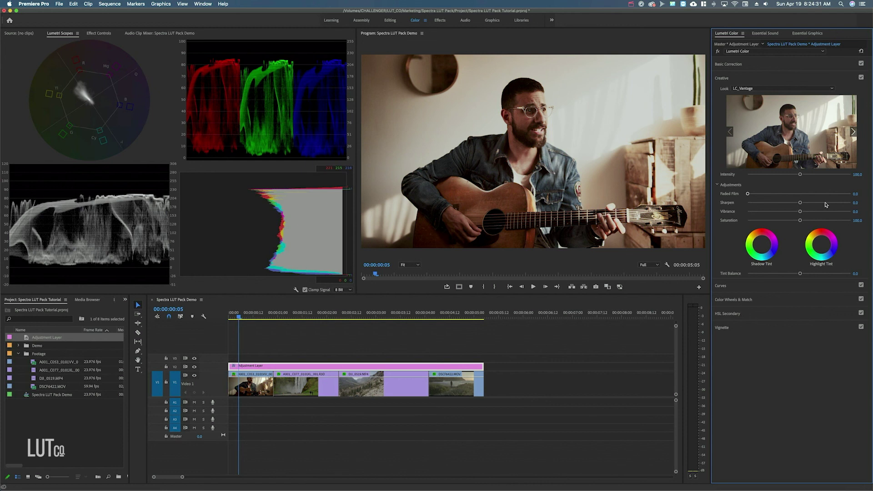
pyautogui.click(858, 174)
pyautogui.write('50')
pyautogui.press('Return')
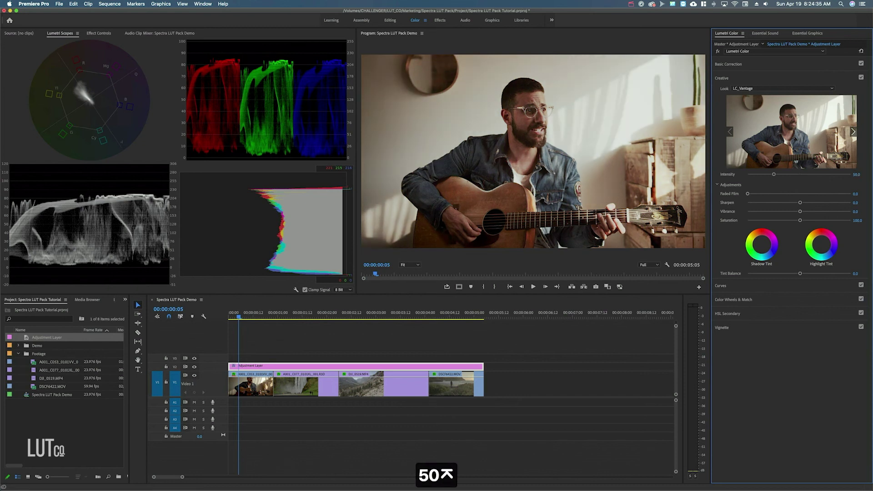
# Compare the sequence with the LC_Vantage look off and on, then move to the waterfall shot
pyautogui.click(861, 78)
pyautogui.click(860, 78)
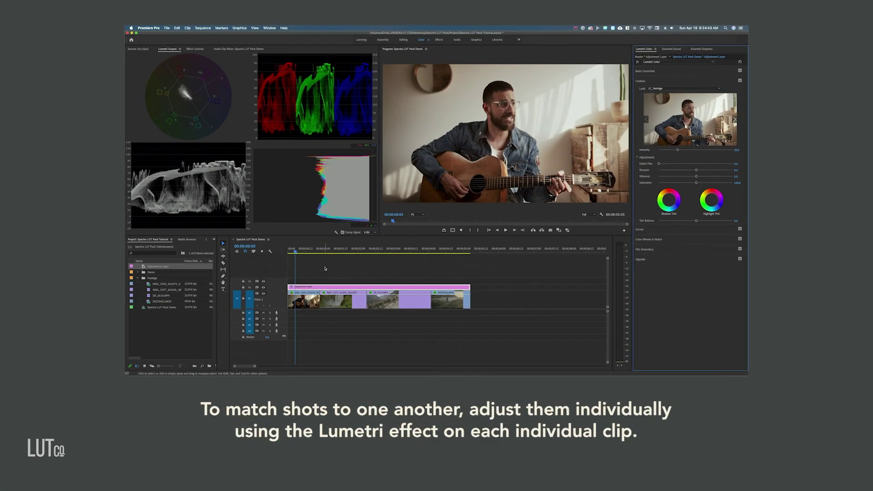
pyautogui.click(287, 316)
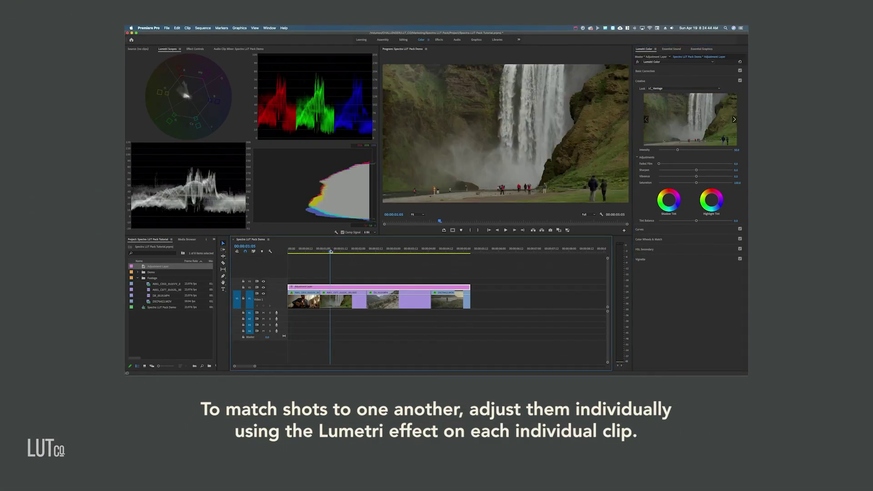
# Step the playhead through the mountain, beach, guitar and waterfall shots, ending on the beach shot
pyautogui.click(390, 248)
pyautogui.click(448, 249)
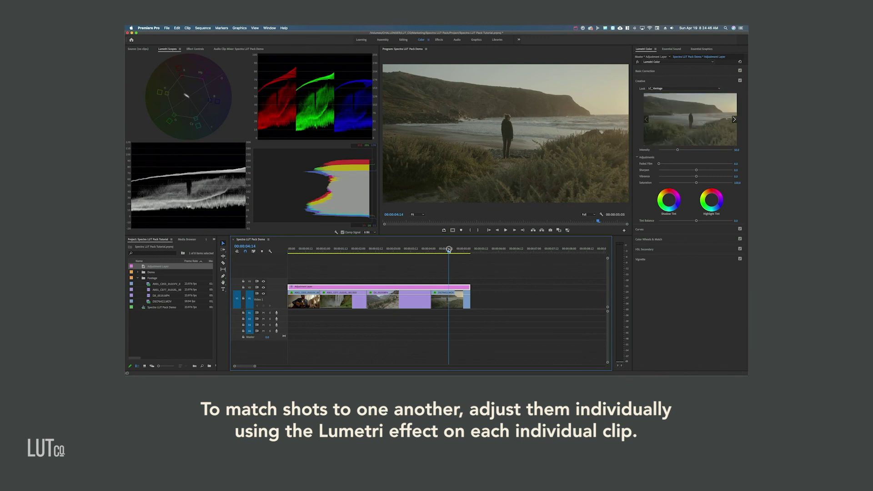
pyautogui.click(305, 249)
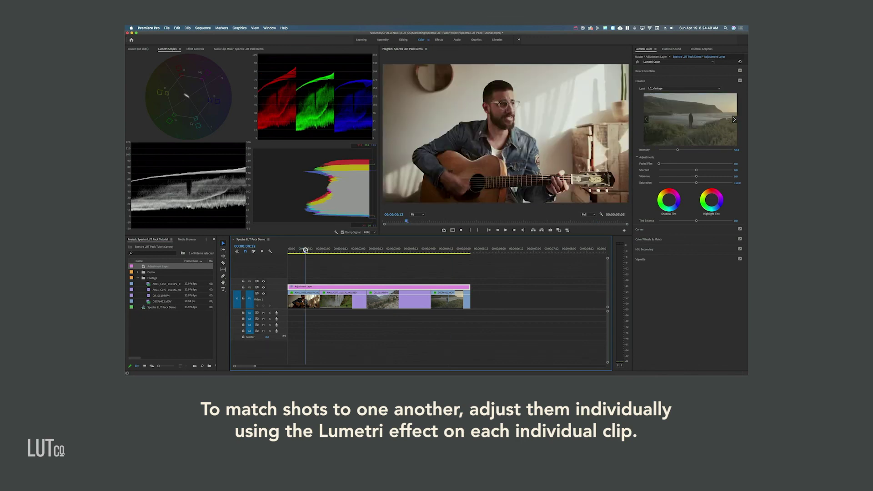
pyautogui.click(333, 250)
pyautogui.click(391, 249)
pyautogui.click(436, 249)
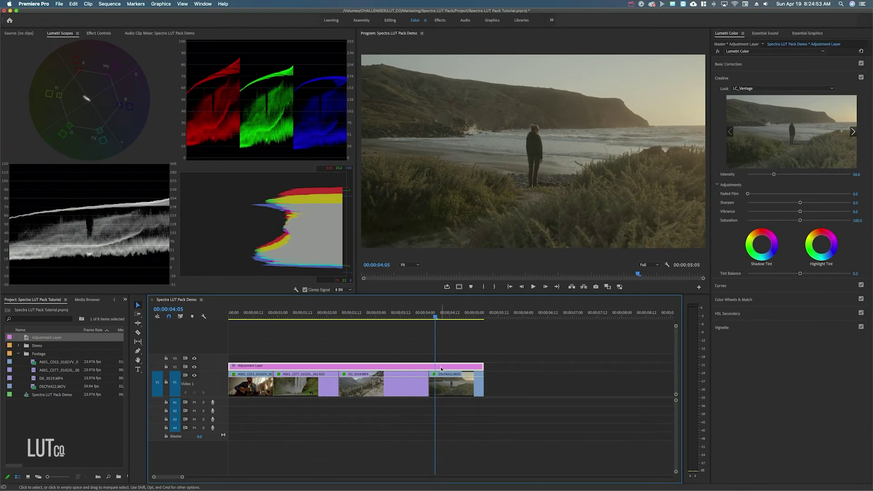
# Give the DSCF6422 beach clip the XT3 F-Log to ETERNA input LUT
pyautogui.click(444, 314)
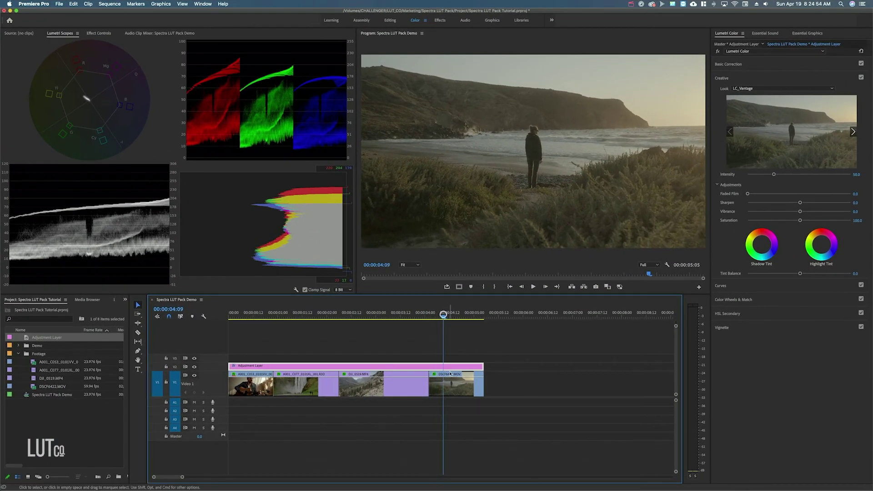
pyautogui.click(452, 394)
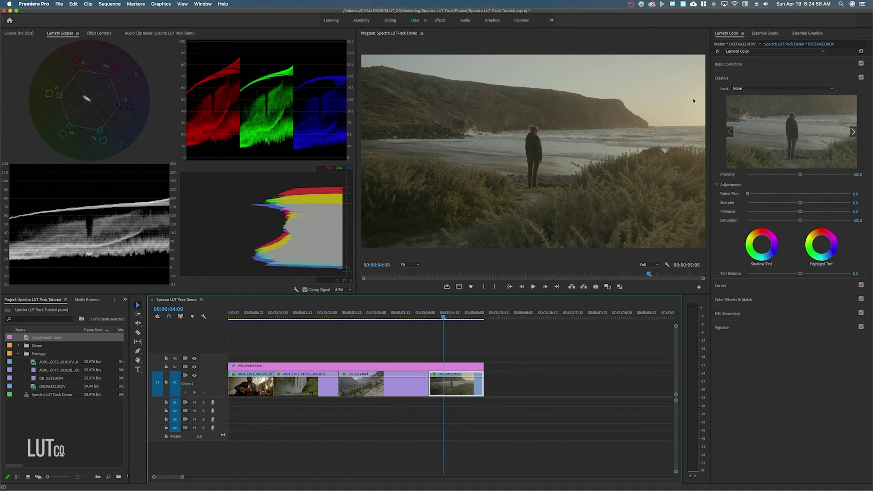
pyautogui.click(766, 64)
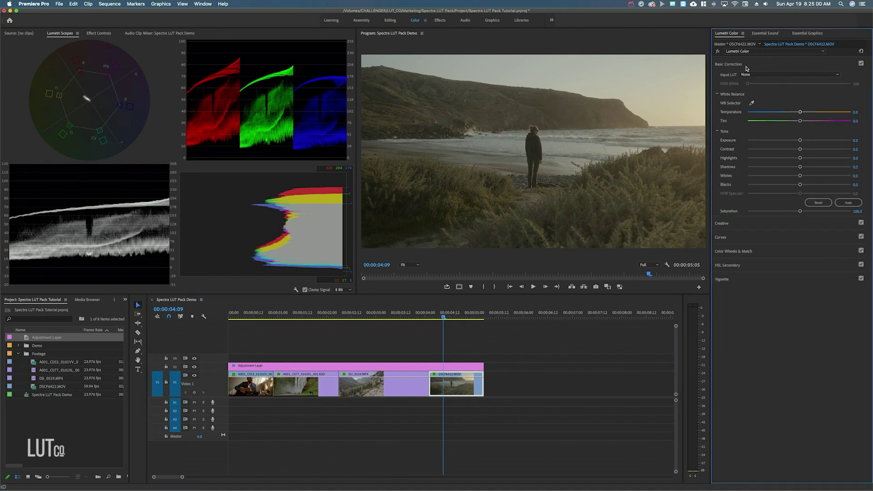
pyautogui.click(759, 75)
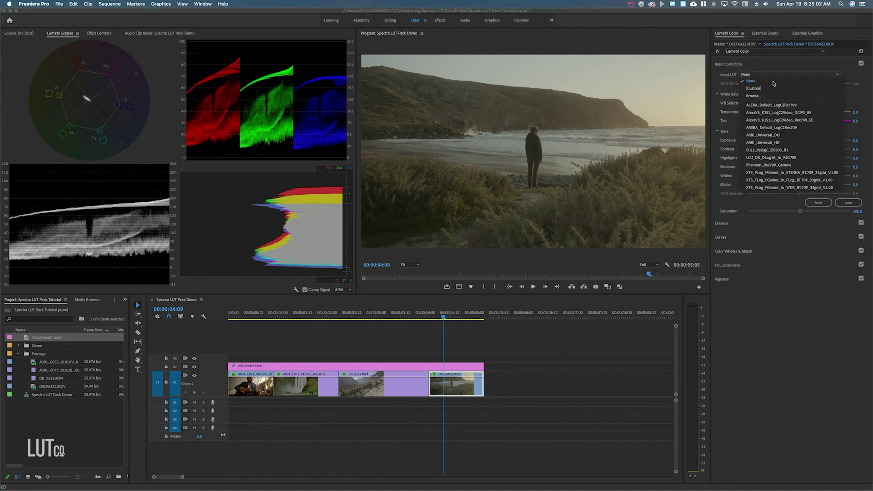
pyautogui.click(797, 173)
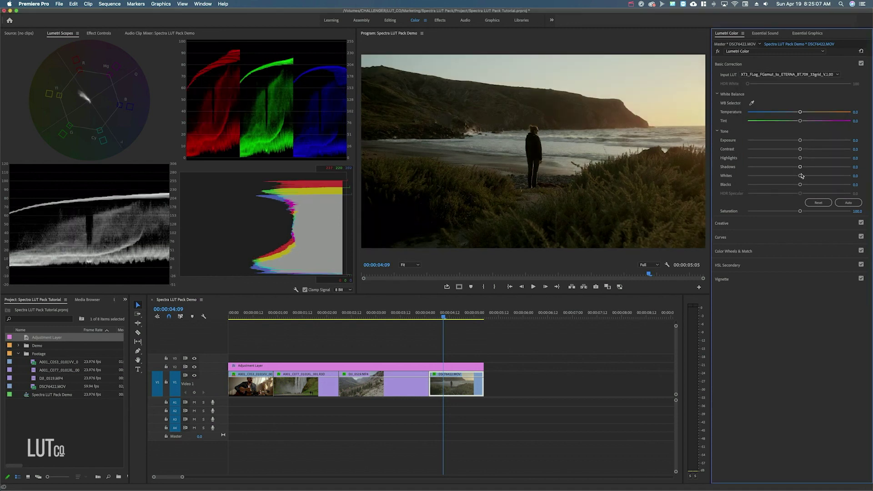
# Raise the beach clip's shadows to 33.3 and its saturation to 115
pyautogui.moveTo(801, 168); pyautogui.dragTo(816, 168)
pyautogui.moveTo(801, 213); pyautogui.dragTo(807, 211)
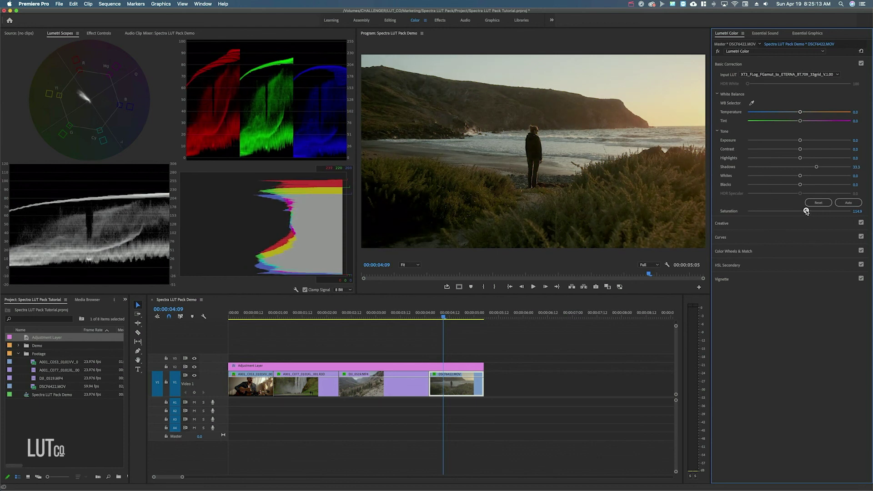
pyautogui.click(859, 211)
pyautogui.write('150')
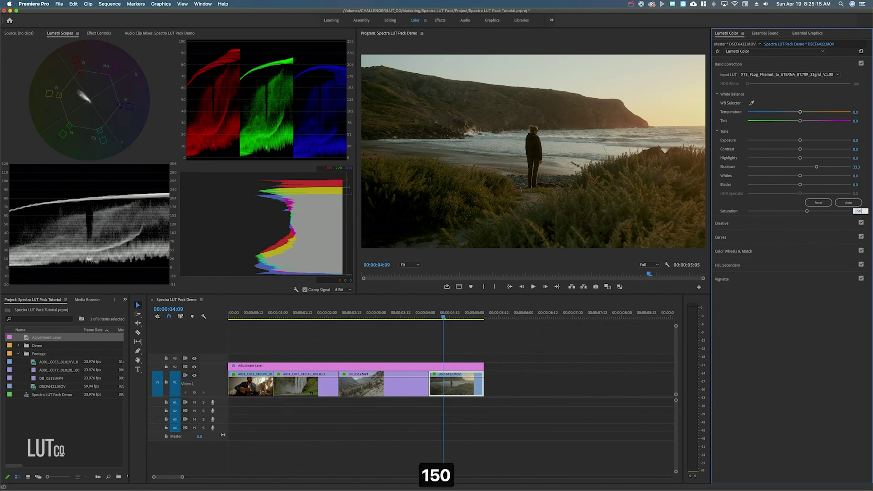
pyautogui.press('BackSpace')
pyautogui.press('BackSpace')
pyautogui.write('15')
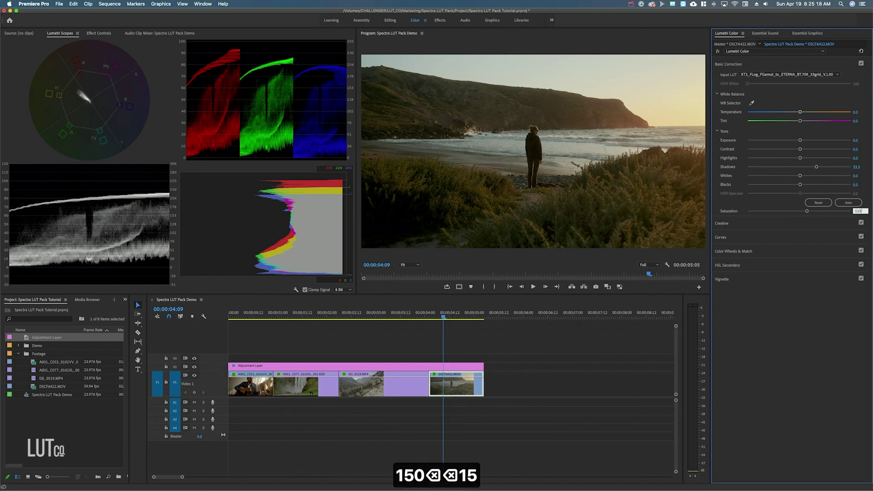
pyautogui.press('Return')
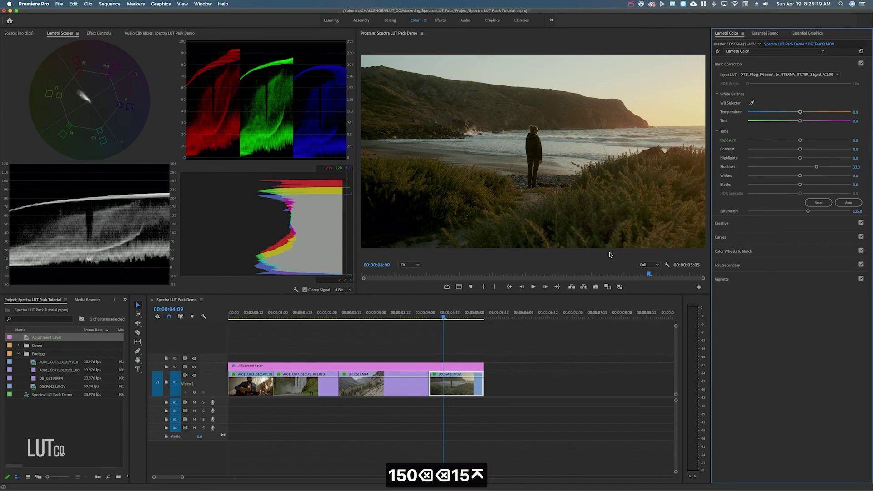
# Drop the mountain clip's shadows to -35.3, nudge the waterfall tint to 5.6, and reselect the adjustment layer
pyautogui.click(368, 313)
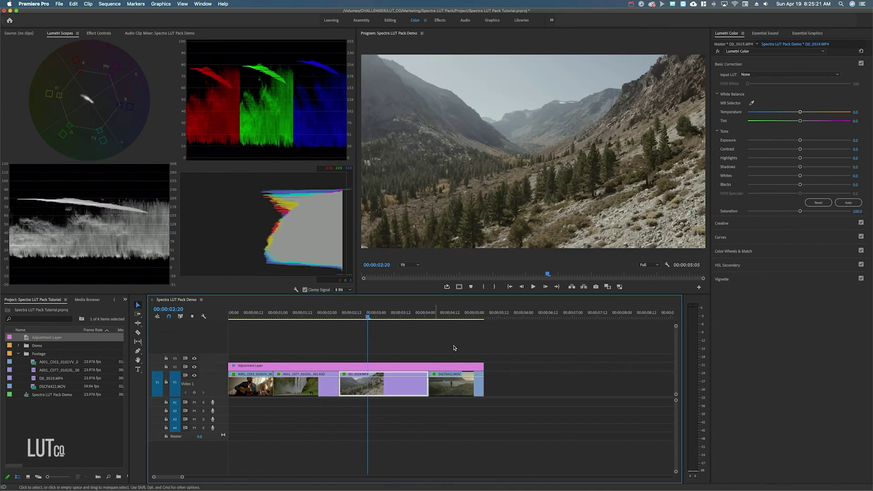
pyautogui.moveTo(800, 166)
pyautogui.mouseDown()
pyautogui.moveTo(780, 168)
pyautogui.moveTo(807, 158)
pyautogui.mouseUp()
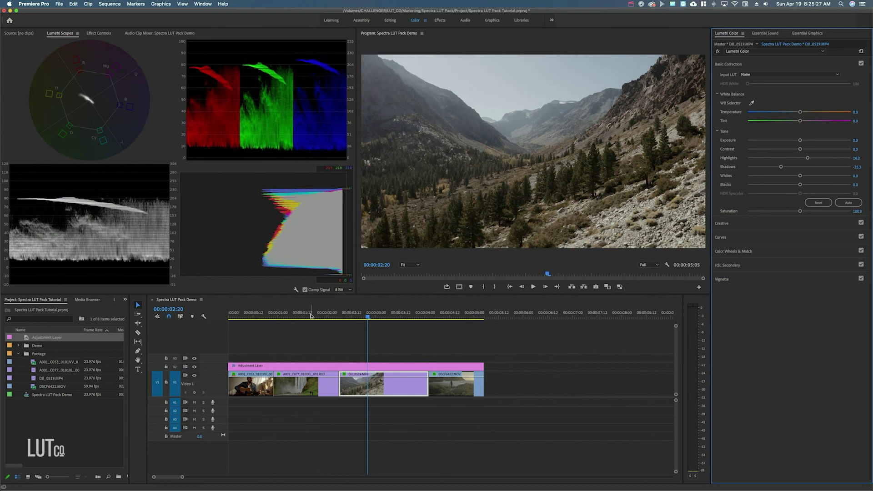
pyautogui.click(292, 313)
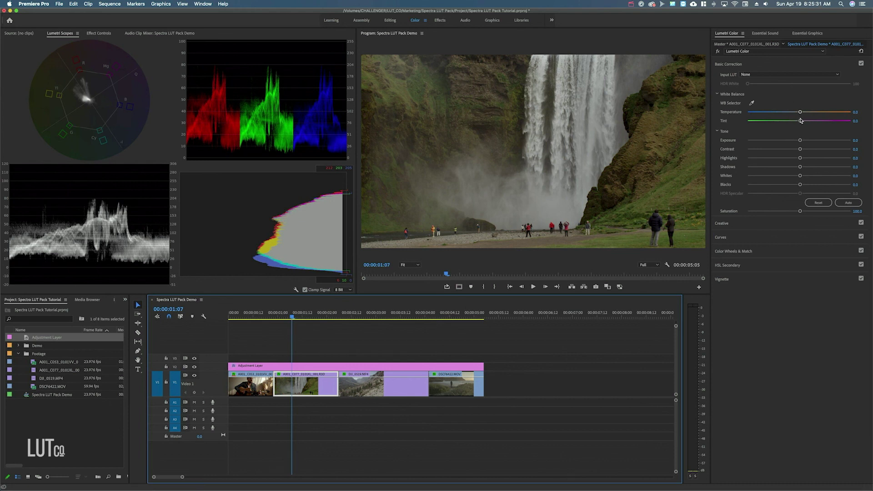
pyautogui.moveTo(801, 123); pyautogui.dragTo(796, 113)
pyautogui.moveTo(275, 315); pyautogui.dragTo(365, 318)
pyautogui.click(421, 366)
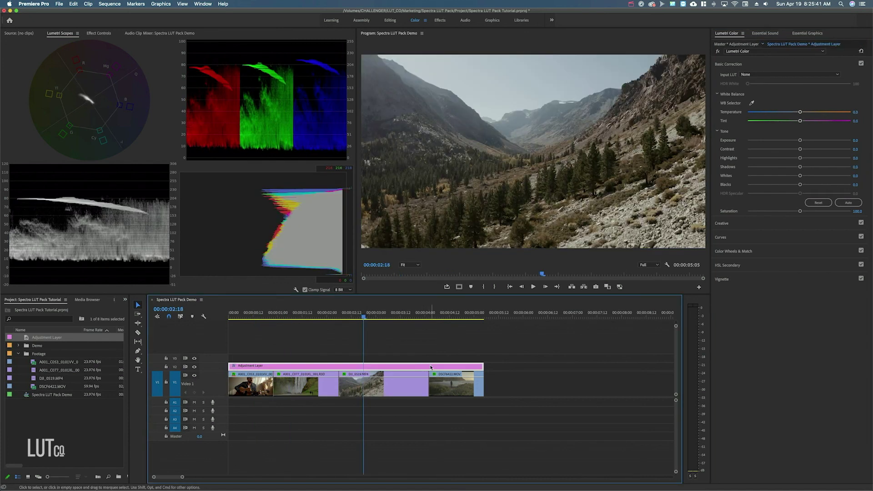
# Step through the beach, guitar, waterfall and mountain valley shots to compare their corrected looks
pyautogui.click(456, 316)
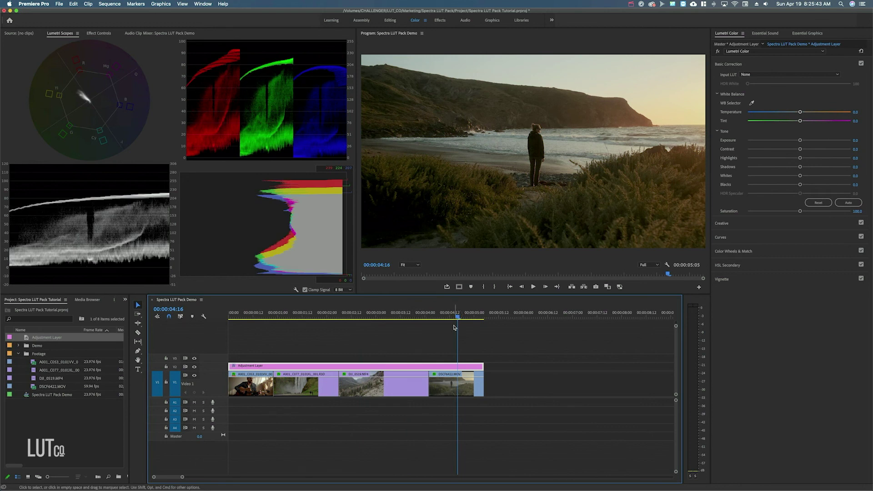
pyautogui.moveTo(457, 317); pyautogui.dragTo(249, 335)
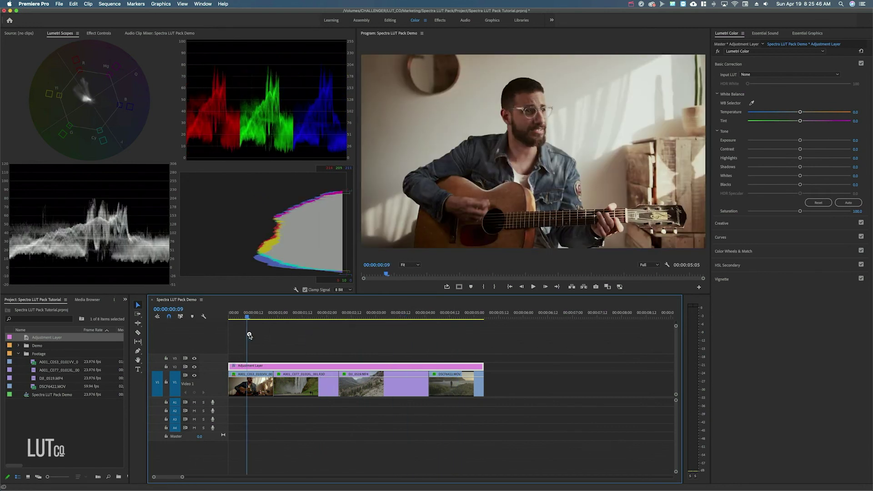
pyautogui.click(261, 390)
pyautogui.click(286, 389)
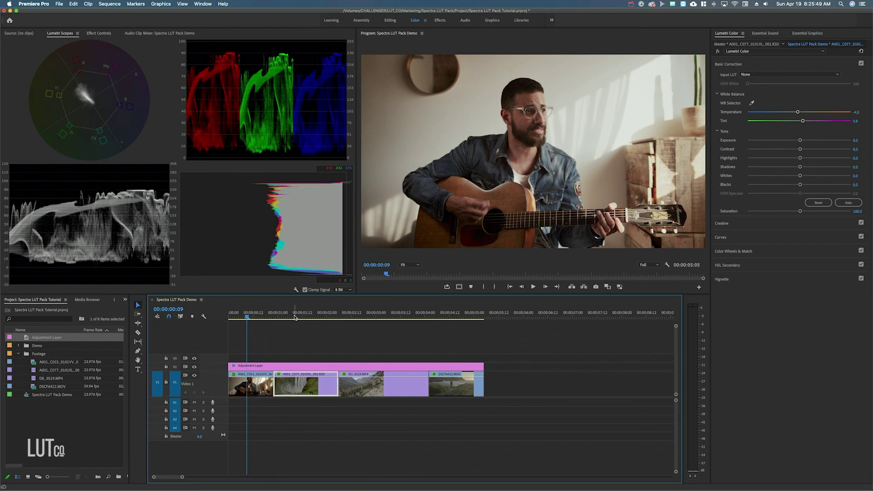
pyautogui.click(370, 313)
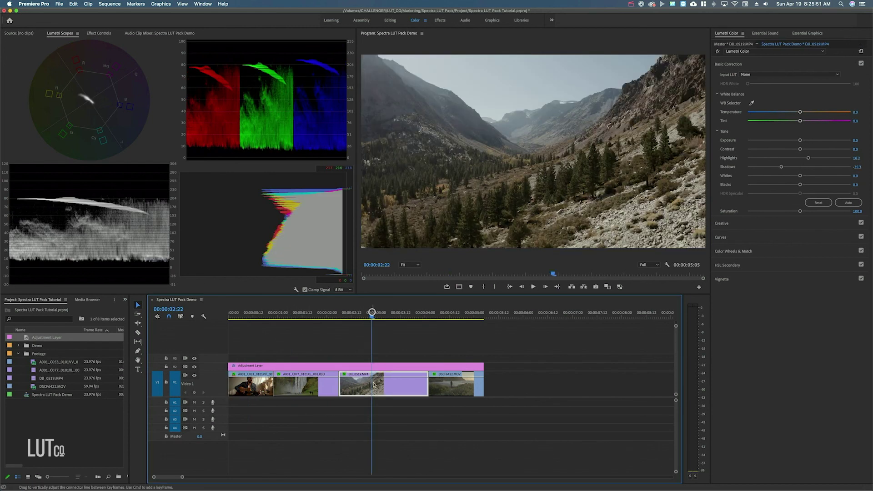
pyautogui.click(445, 313)
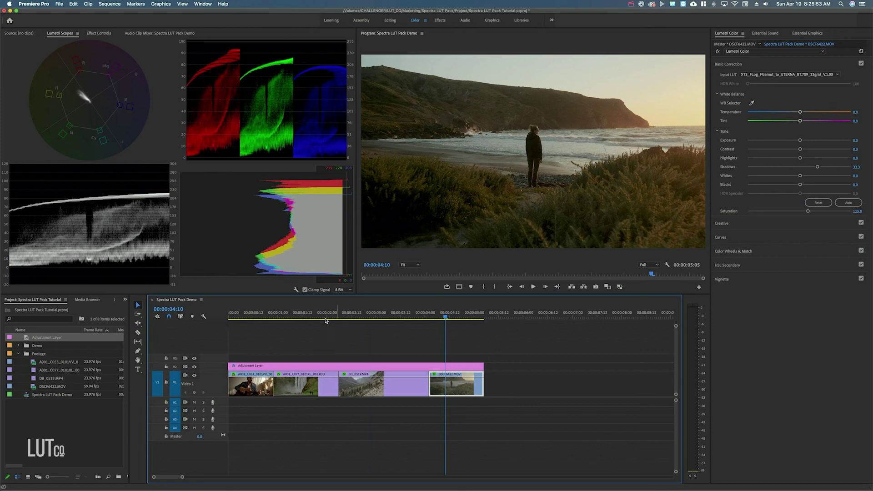
pyautogui.click(302, 313)
pyautogui.click(245, 314)
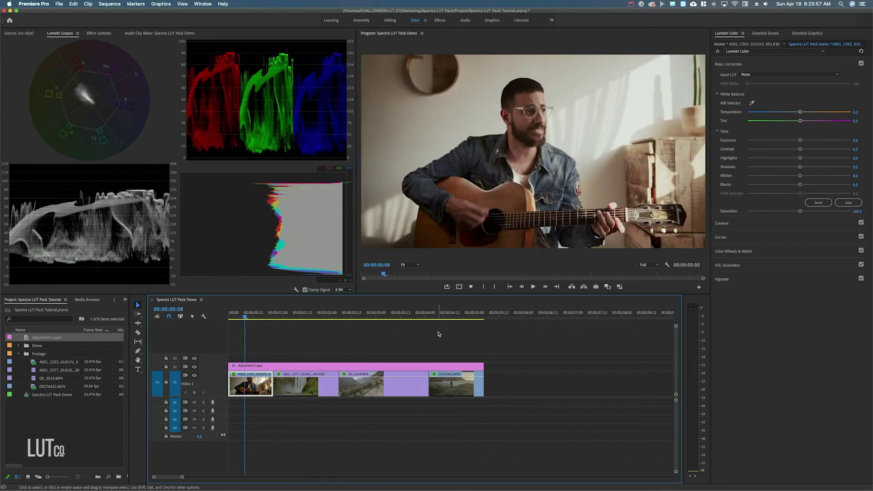
# Inspect the adjustment layer's LC_Vantage Creative settings, then review the waterfall, mountain valley and beach clips
pyautogui.click(425, 366)
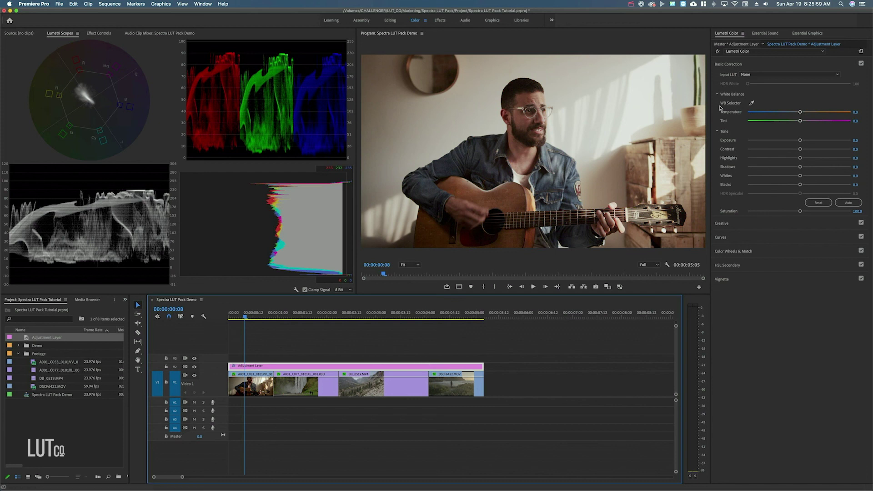
pyautogui.click(753, 223)
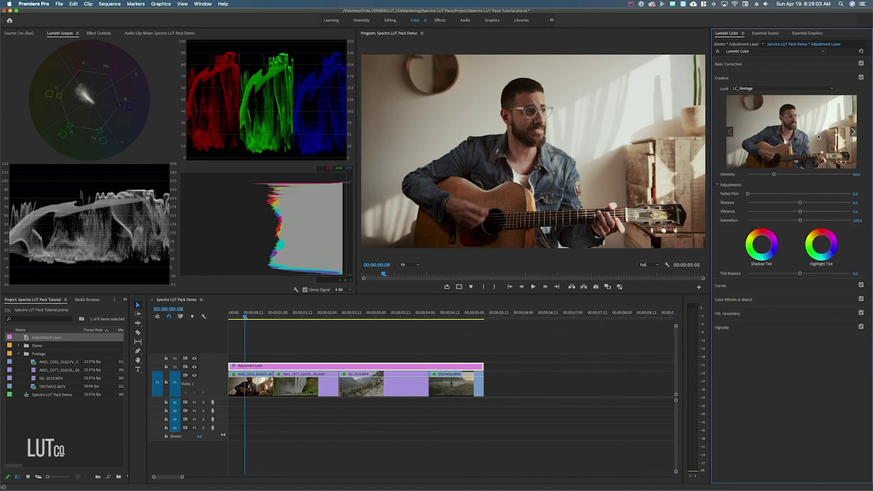
pyautogui.click(305, 353)
pyautogui.click(306, 313)
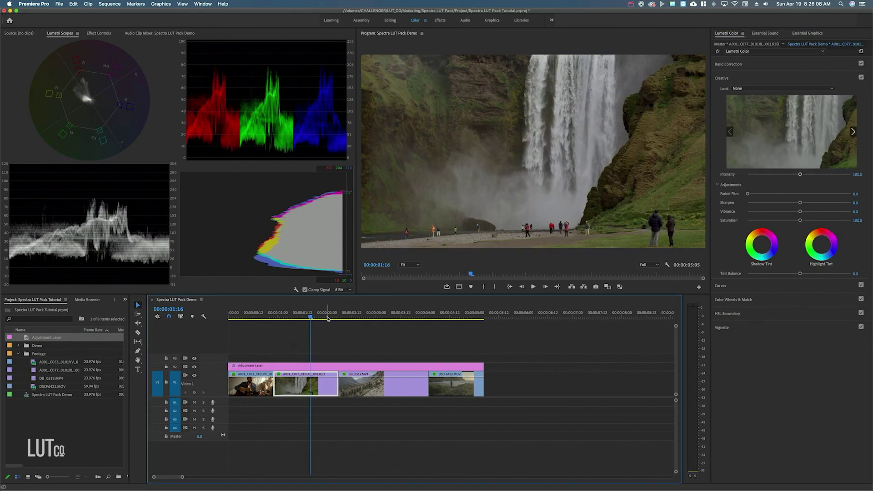
pyautogui.click(372, 314)
pyautogui.click(458, 314)
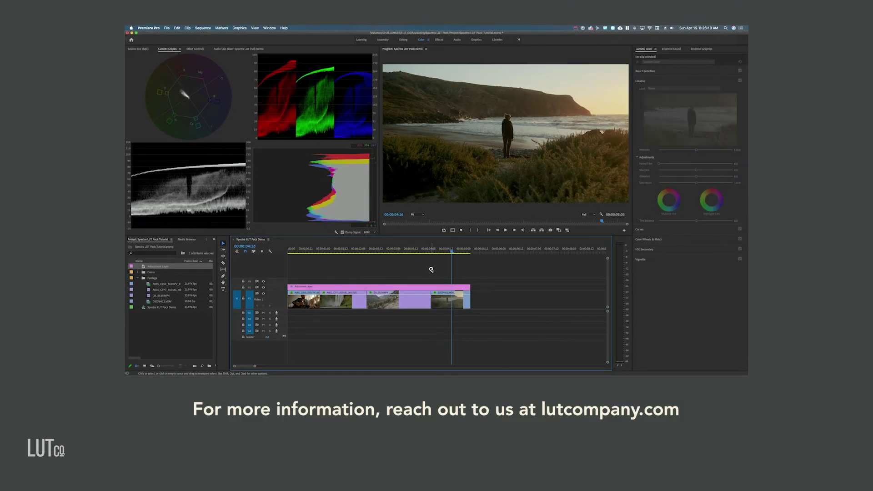
# Deselect the beach clip by clicking empty timeline space
pyautogui.click(429, 344)
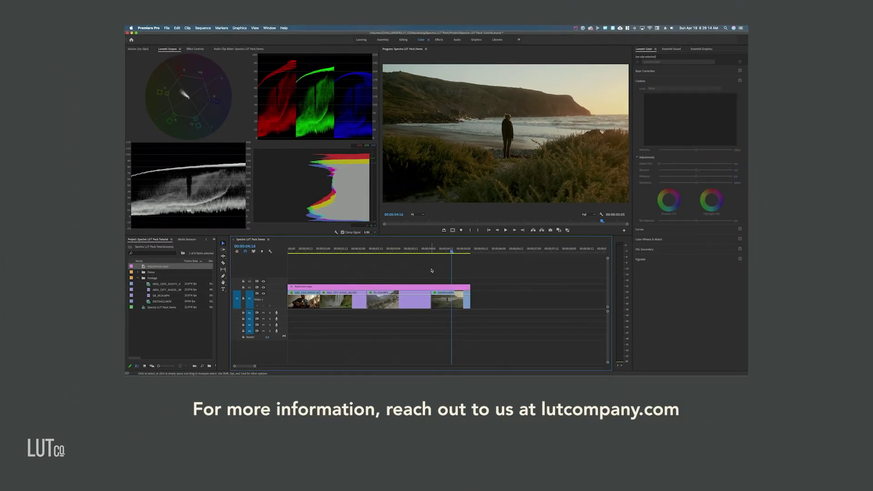